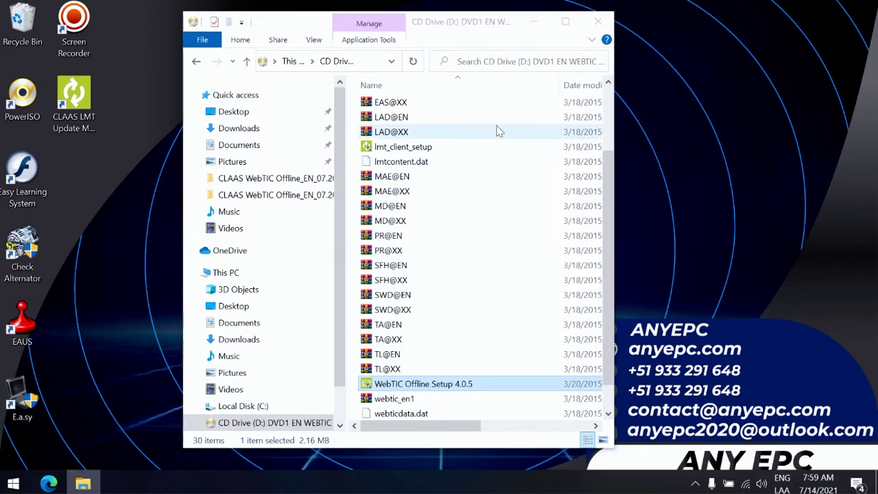
Step: Accept the license agreement and complete the CLAAS WebTIC Offline installation with server connector port 8081
click(534, 25)
click(507, 349)
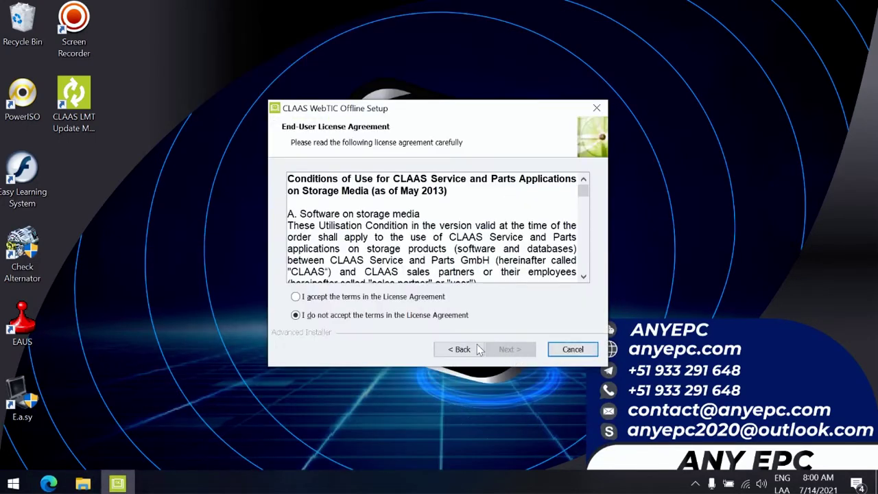
click(506, 351)
click(504, 353)
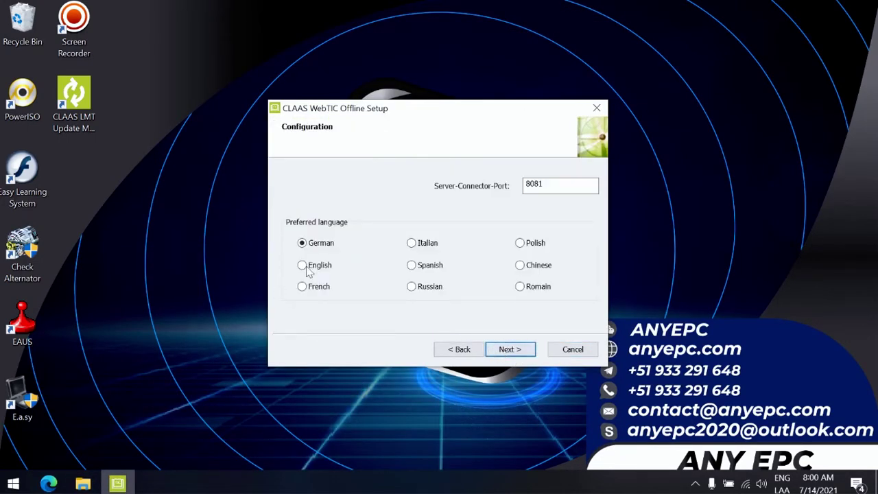
click(511, 351)
click(507, 349)
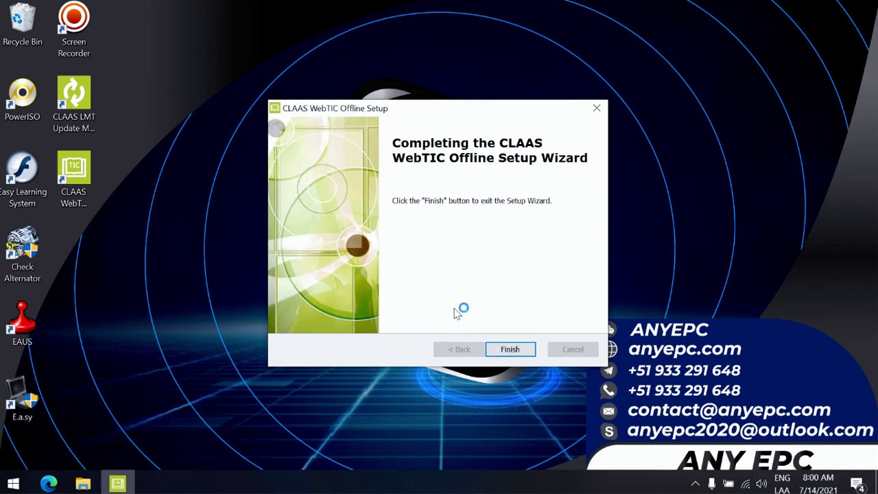
key(Return)
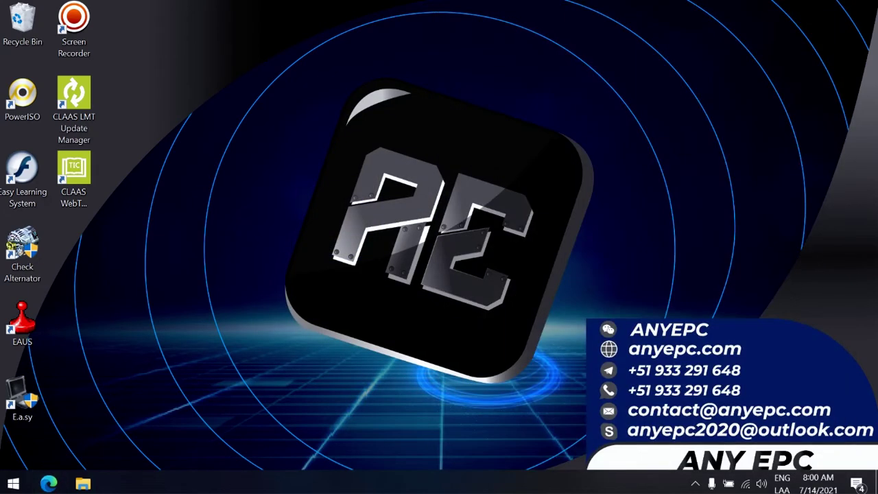
Step: Open the CLAAS WebTIC Offline_EN_07.2021 Operator Manual & Repair Manual folder in Downloads and place its window beside free desktop space
click(82, 484)
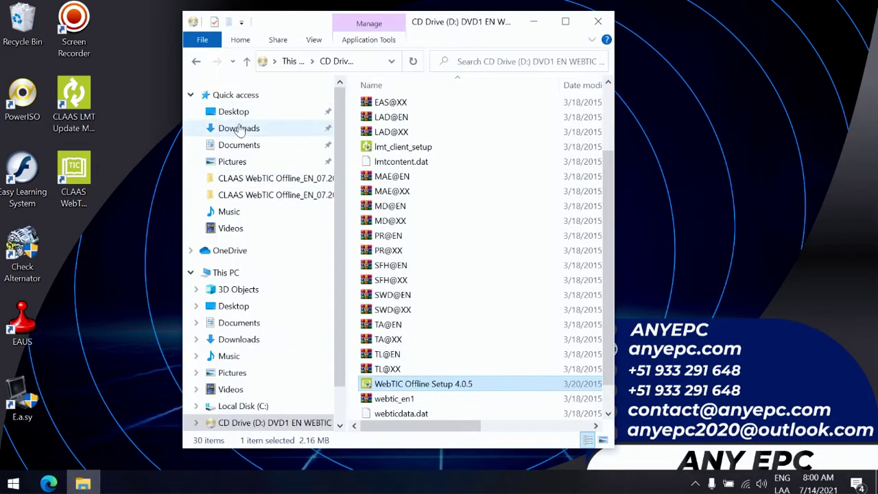
click(239, 128)
double_click(411, 121)
drag(418, 21, 642, 38)
Step: Open a second file window showing the webtic_client_repository folder in the WebTIC_Offline installation under CLAAS on Local Disk (C:)
key(super+e)
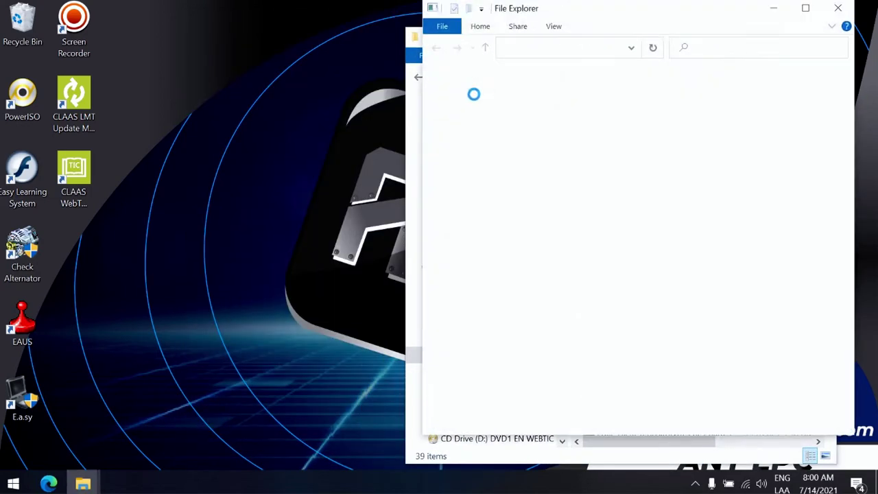
drag(563, 16, 157, 10)
scroll(113, 293, down, 2)
click(64, 357)
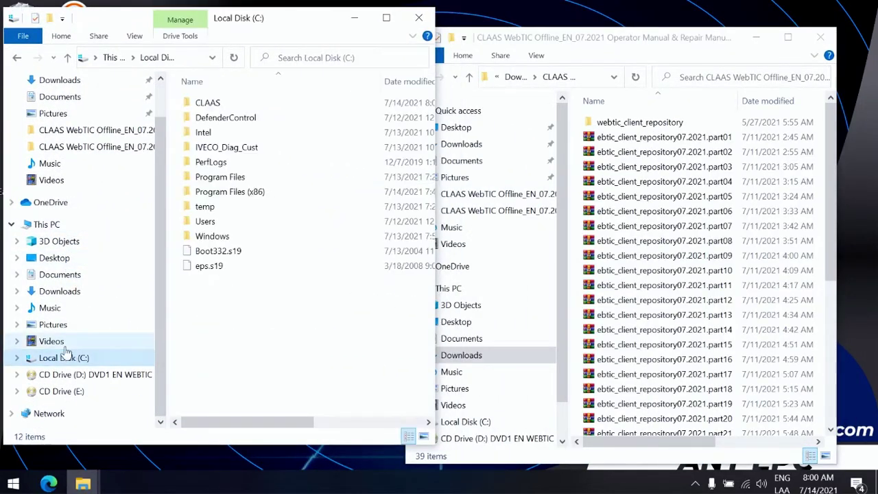
double_click(218, 105)
double_click(230, 118)
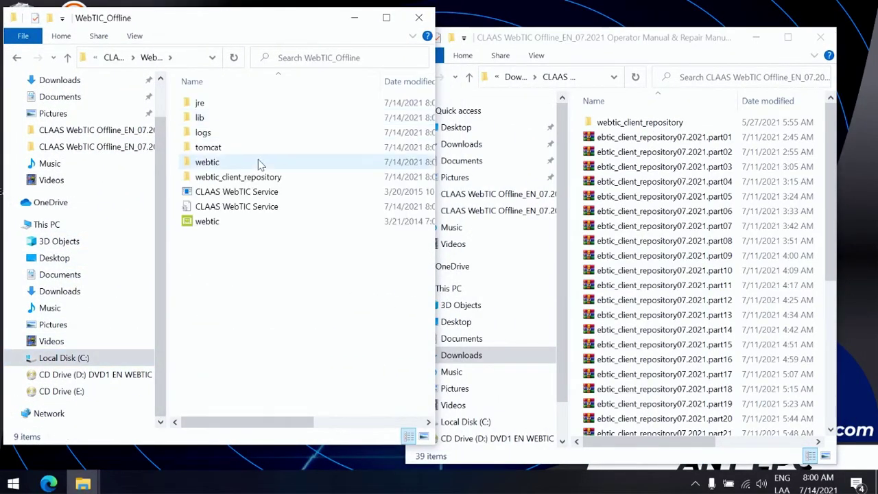
key(alt+Left)
double_click(236, 124)
double_click(233, 118)
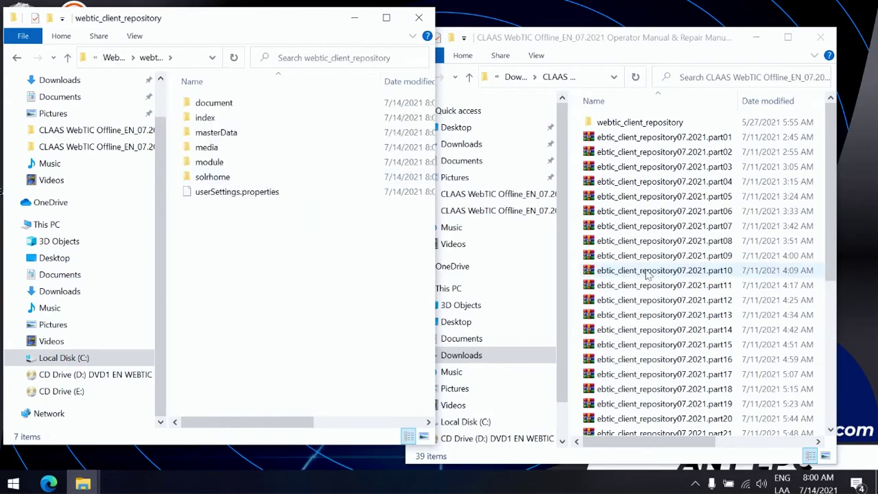
Step: Move all contents of the downloaded webtic_client_repository folder into the installed webtic_client_repository folder, replacing files with the same names
double_click(638, 122)
drag(625, 260, 596, 122)
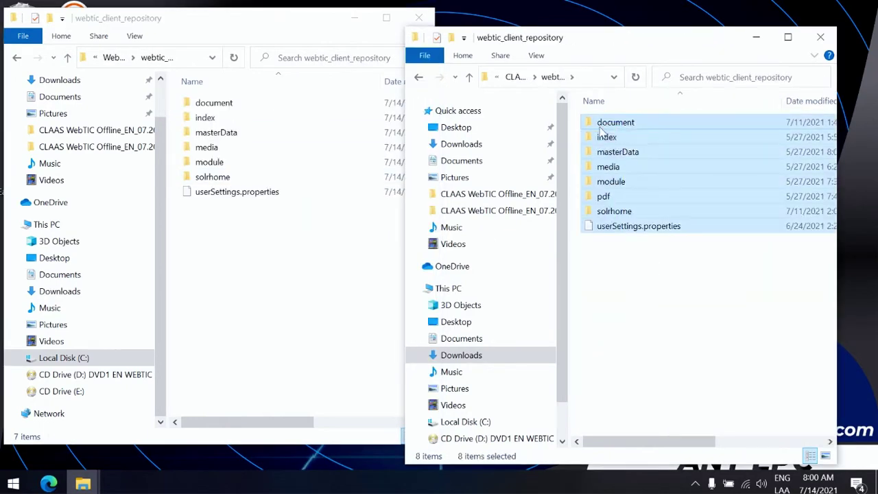
drag(265, 295, 226, 260)
click(756, 38)
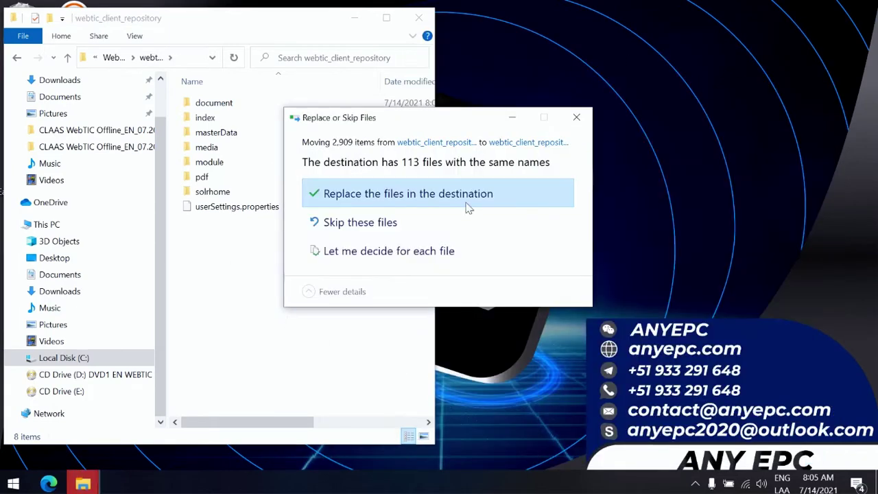
click(467, 199)
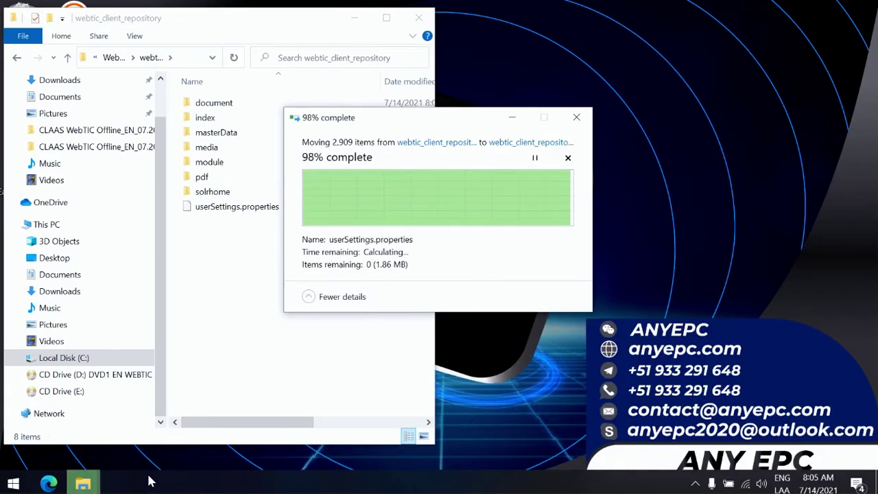
Step: Check the remaining solrhome folder in the source repository, and close both folder windows
mouse_move(97, 485)
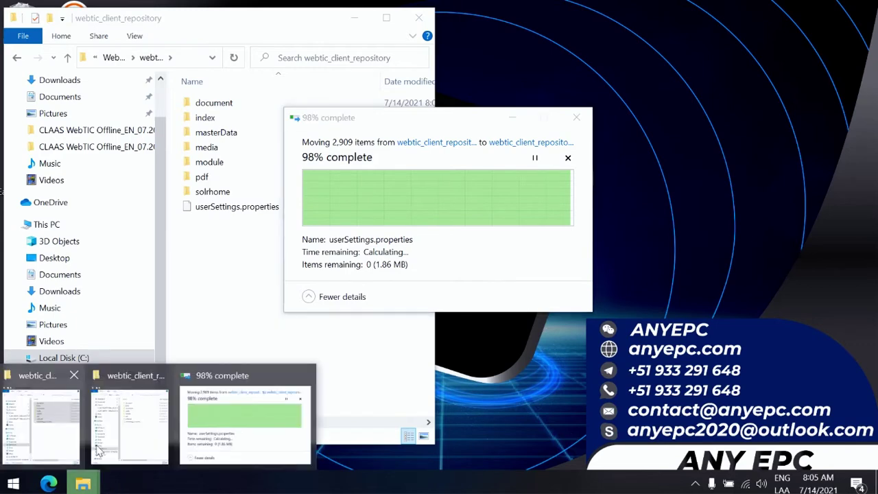
click(130, 423)
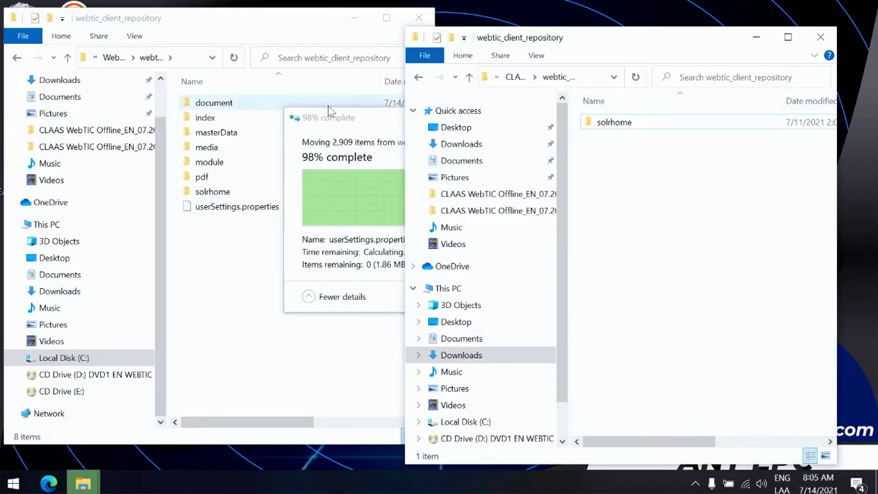
drag(327, 115, 177, 186)
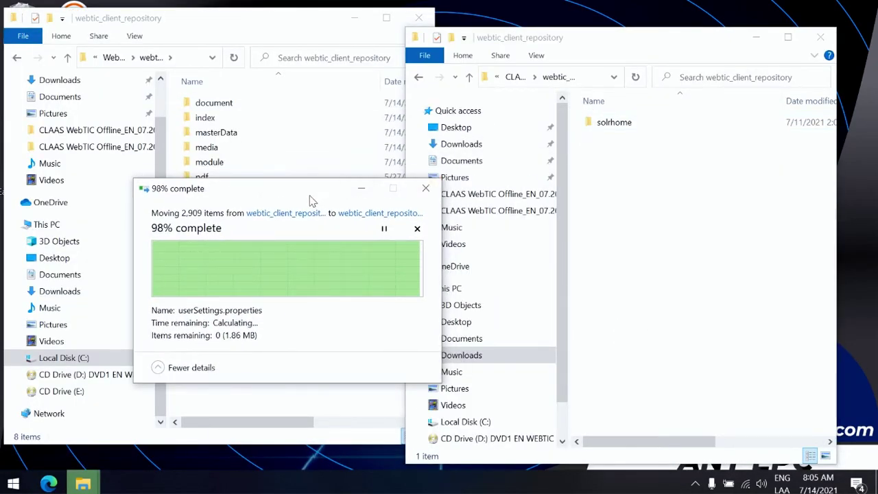
double_click(614, 122)
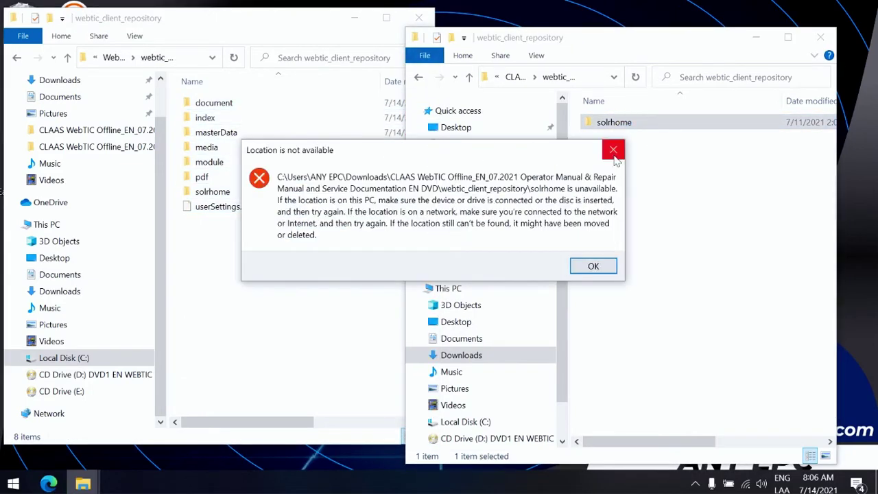
click(613, 151)
click(821, 37)
click(419, 18)
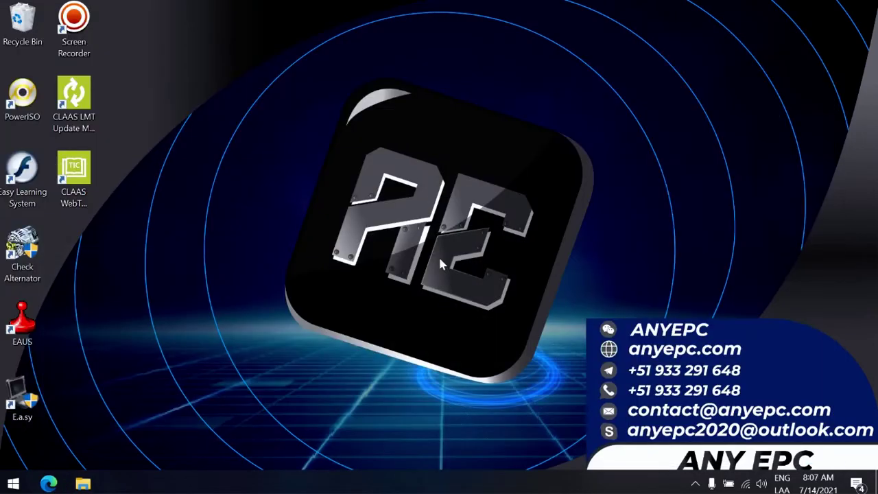
Step: Launch CLAAS WebTIC Offline from the desktop and maximize its browser window
right_click(83, 186)
click(116, 193)
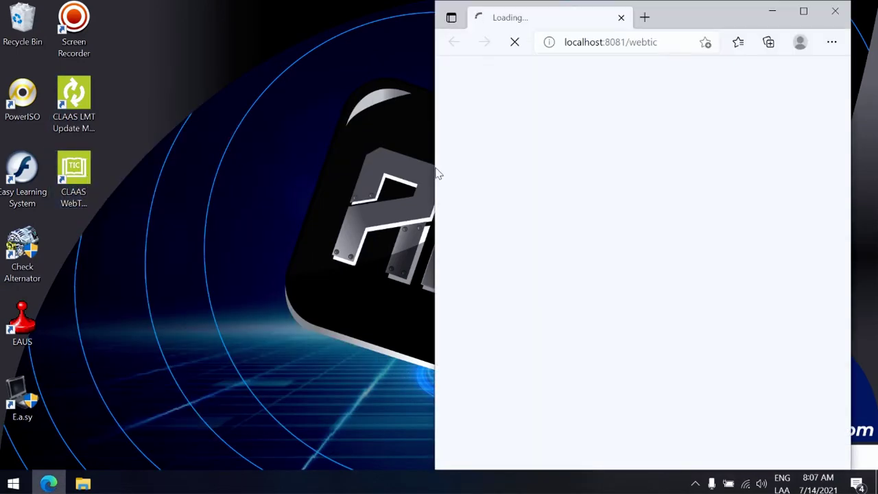
click(804, 11)
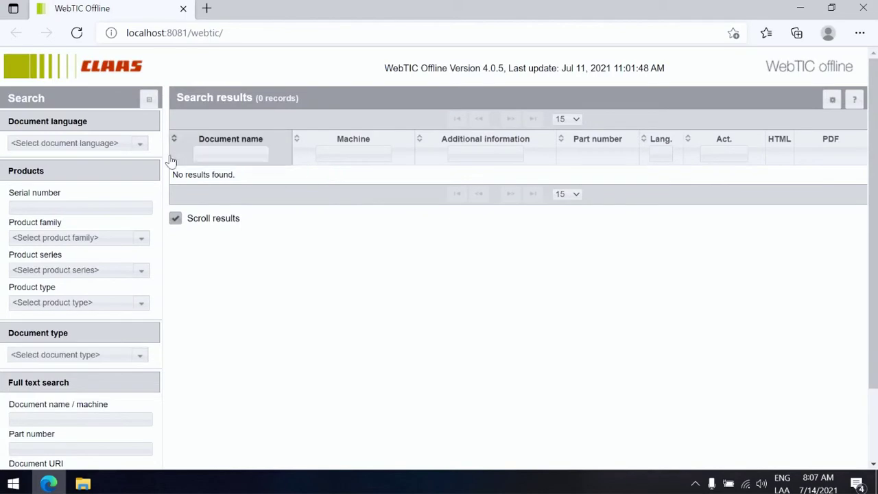
Step: Search for documents with document language english (en) and product family Combines
click(140, 143)
click(117, 179)
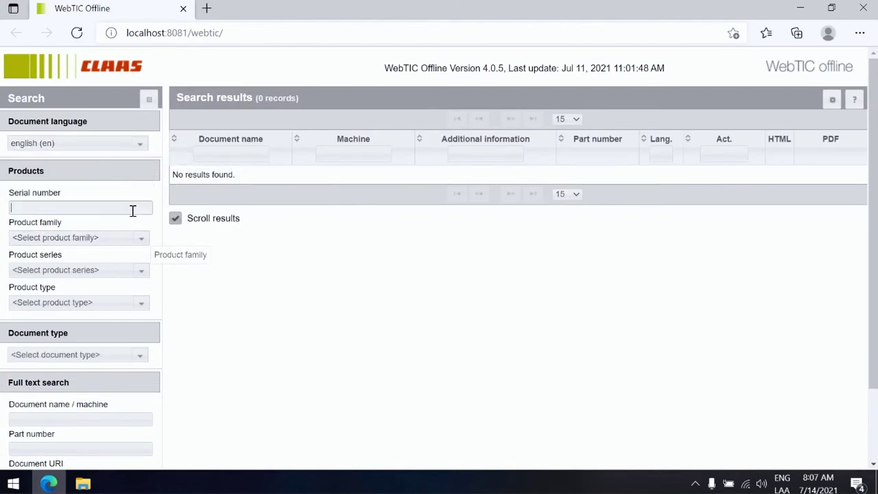
click(130, 237)
click(89, 274)
scroll(274, 365, down, 3)
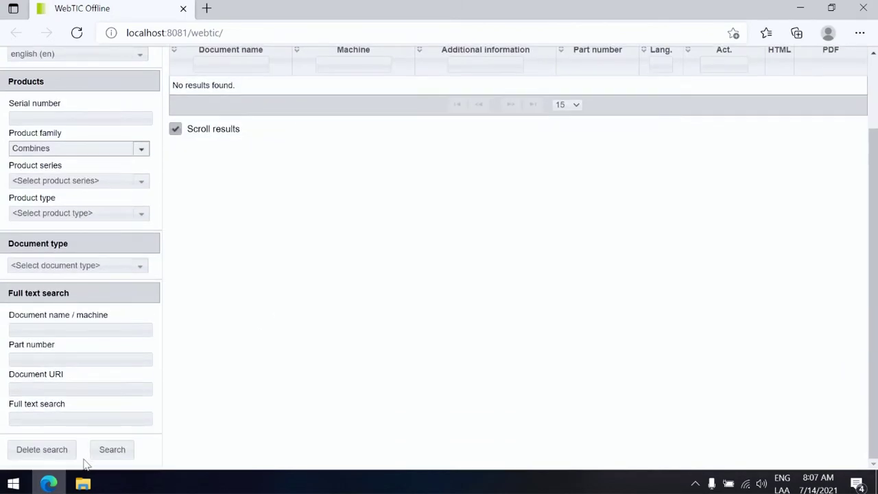
click(112, 450)
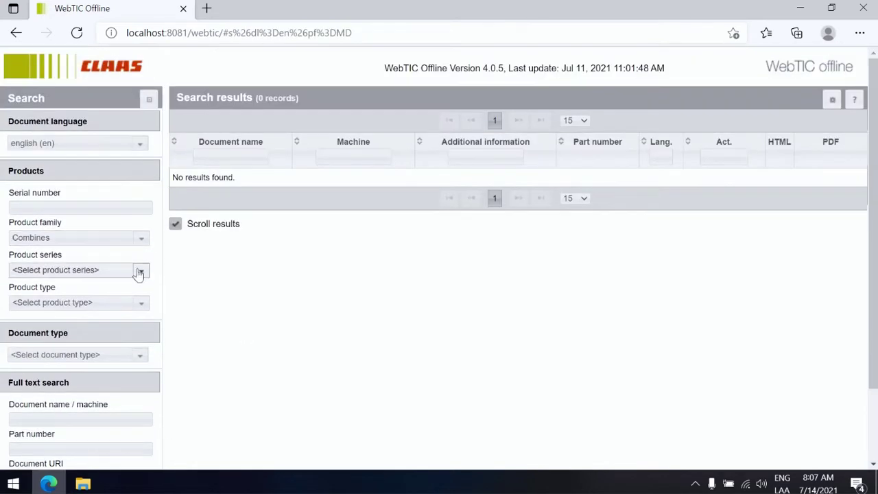
Step: Narrow the document search to product series LEXION and product type LEXION 8900-8700 (C86)
click(137, 270)
click(109, 305)
click(140, 302)
click(110, 345)
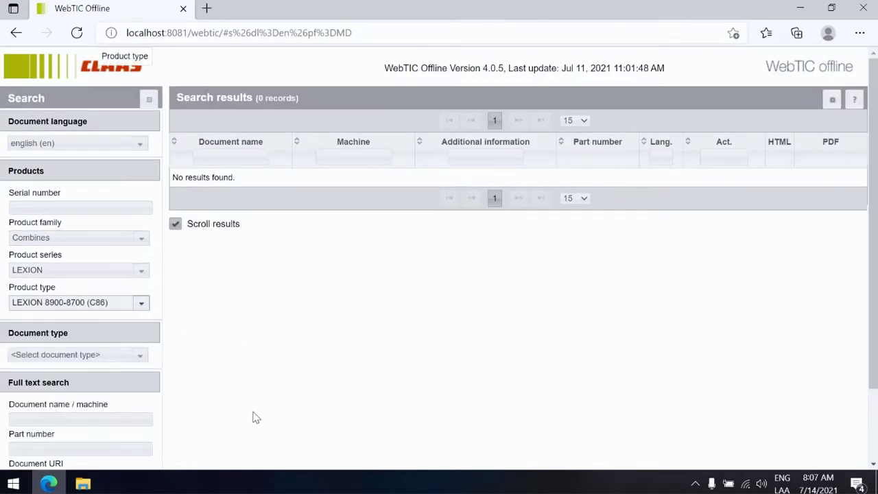
scroll(254, 417, down, 3)
click(111, 449)
Step: Clear the product filters, search by English language only, and check the product type and product family choices
scroll(106, 453, down, 3)
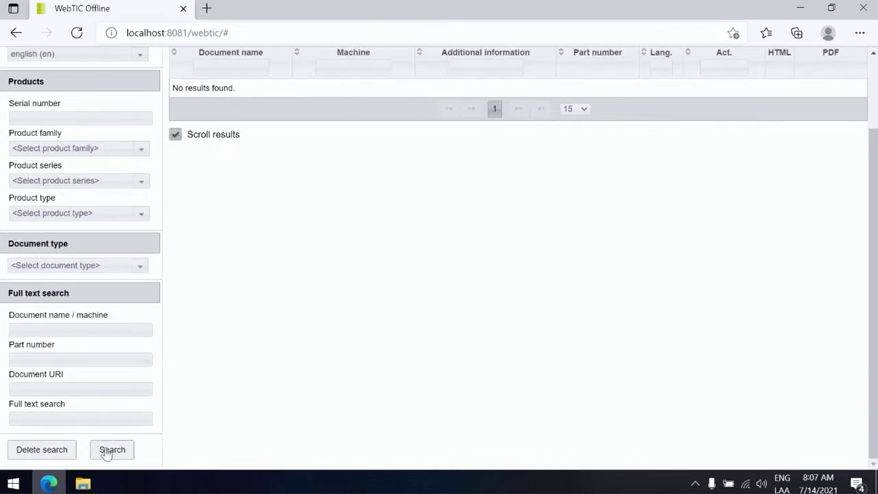
scroll(195, 406, up, 2)
click(120, 300)
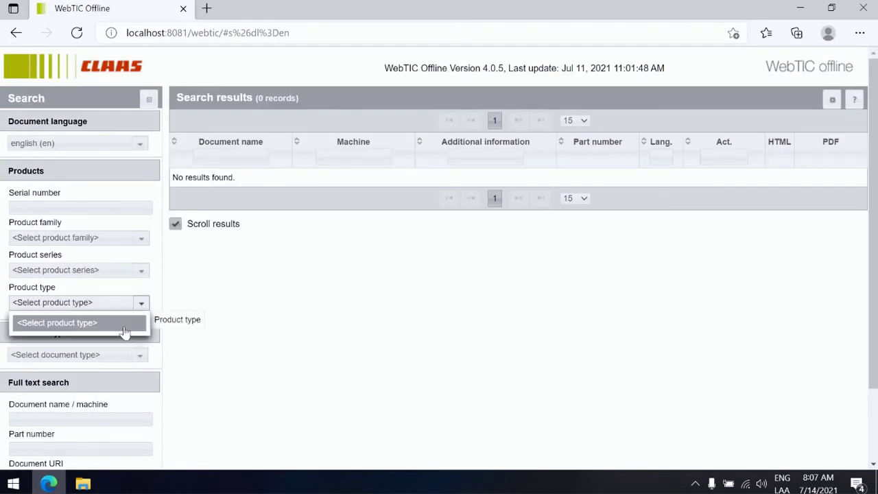
click(120, 323)
click(141, 236)
click(211, 303)
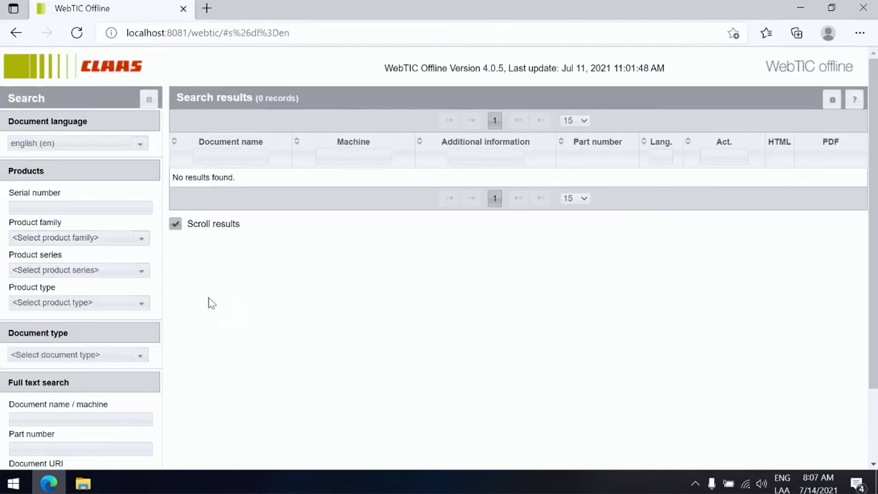
Step: Reset the document language filter, select english (en) again, and close WebTIC Offline
click(140, 146)
click(110, 164)
click(141, 144)
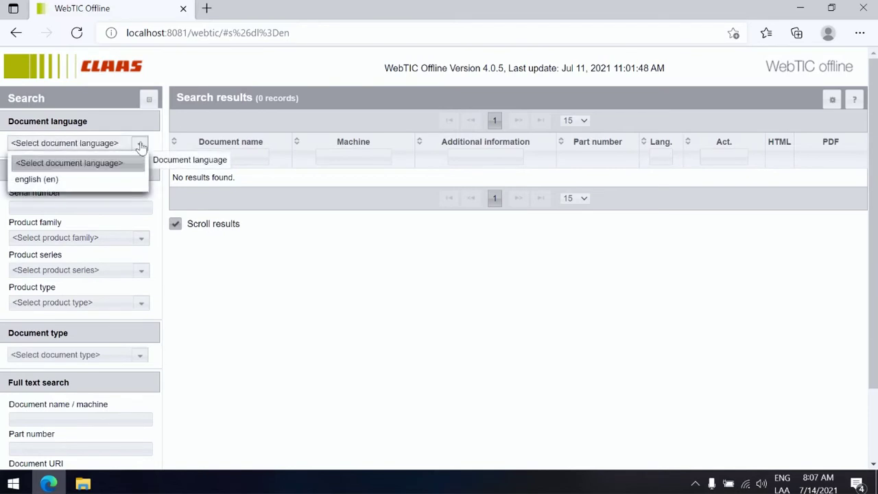
click(119, 183)
scroll(241, 258, down, 2)
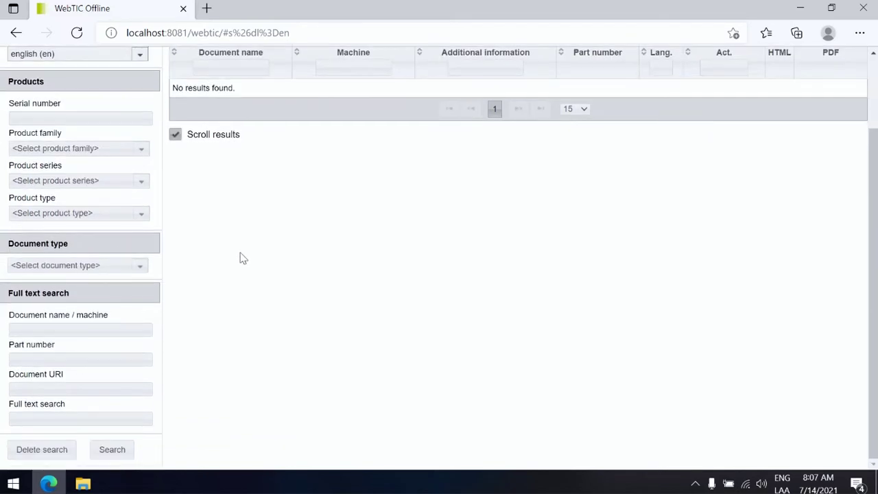
click(861, 9)
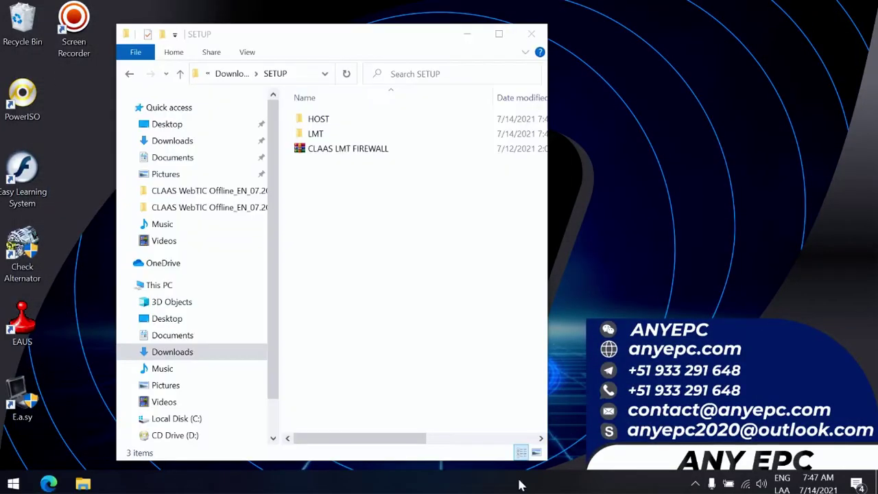
Step: Run the lmt_client_setup_3.0.40 installer from the LMT folder inside SETUP
double_click(329, 133)
right_click(329, 118)
click(364, 129)
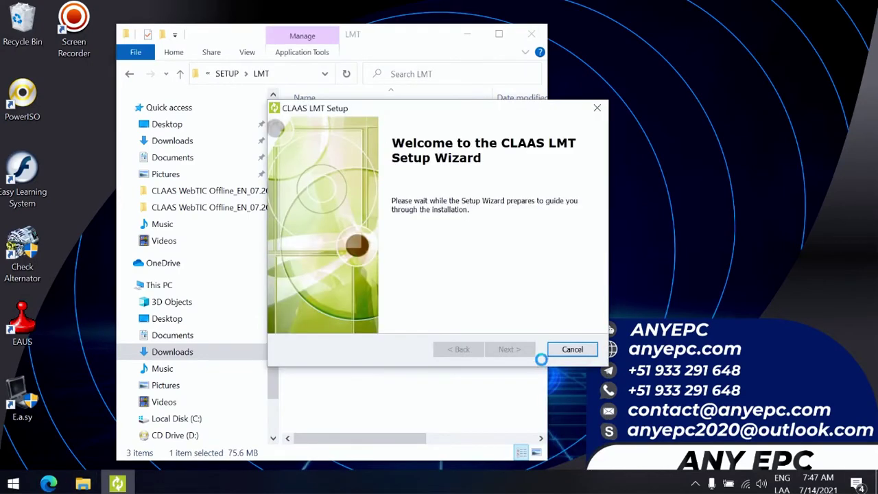
Step: Install CLAAS LMT in C:\CLAAS\LMT\ and allow it through Windows Defender Firewall on public networks
click(505, 350)
click(509, 349)
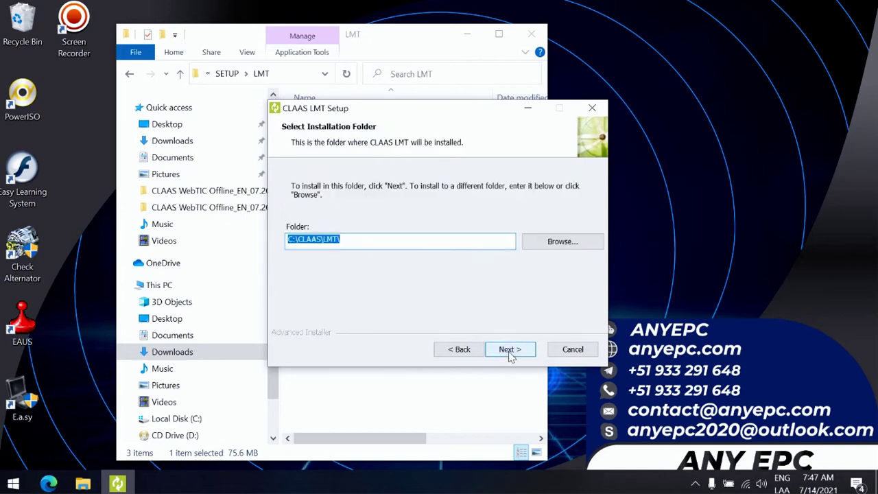
click(510, 352)
click(510, 351)
click(511, 350)
click(535, 349)
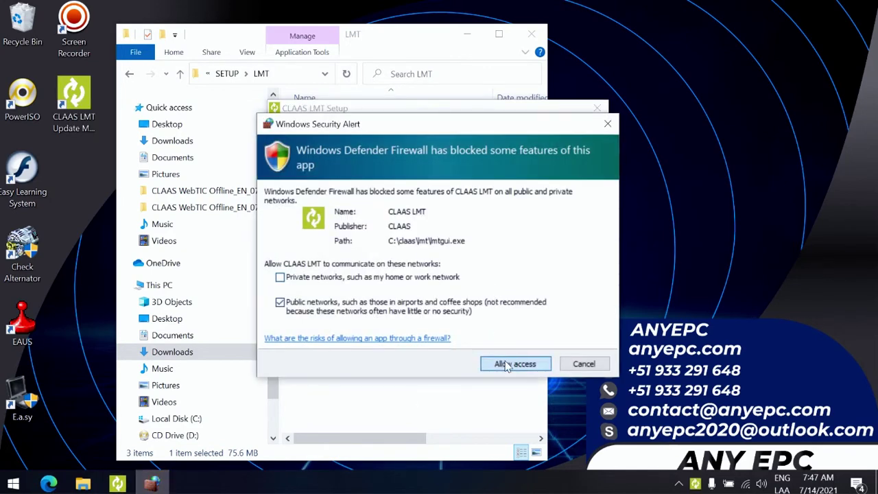
click(508, 366)
click(510, 292)
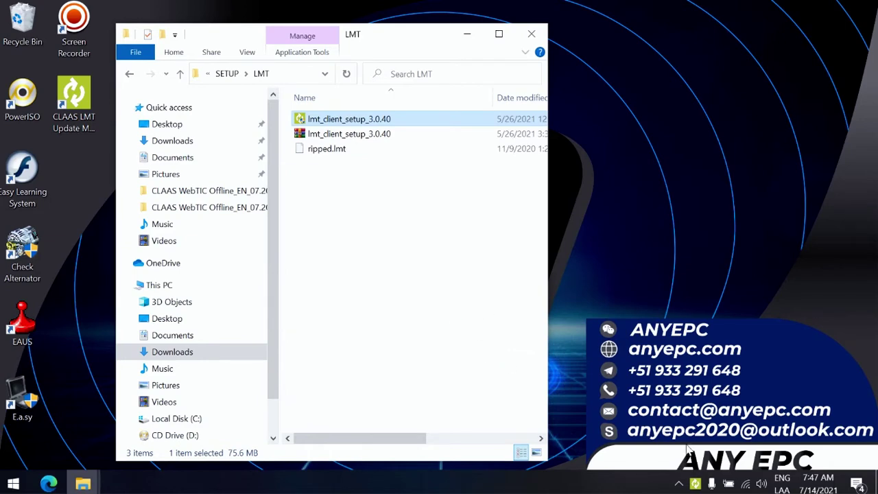
Step: Load the licence key file ripped.lmt from Downloads\SETUP\LMT into CLAAS LMT
right_click(695, 483)
click(769, 407)
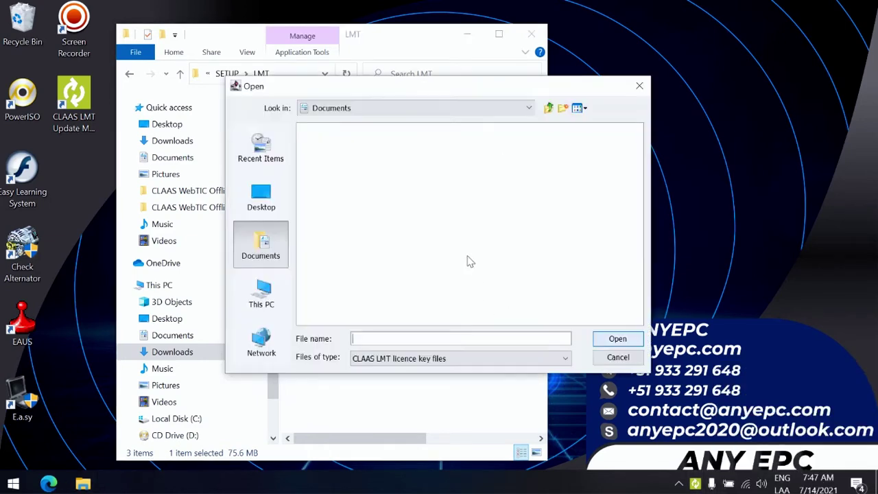
drag(410, 89, 483, 177)
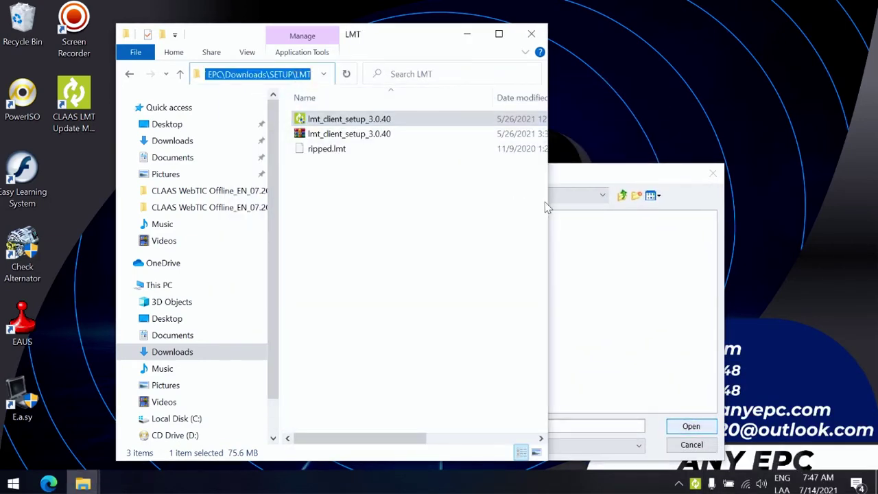
click(544, 197)
click(405, 397)
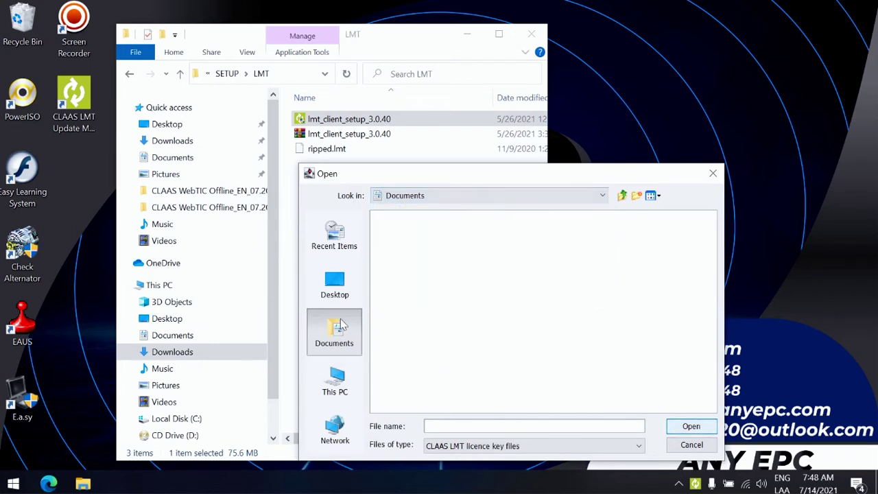
click(622, 196)
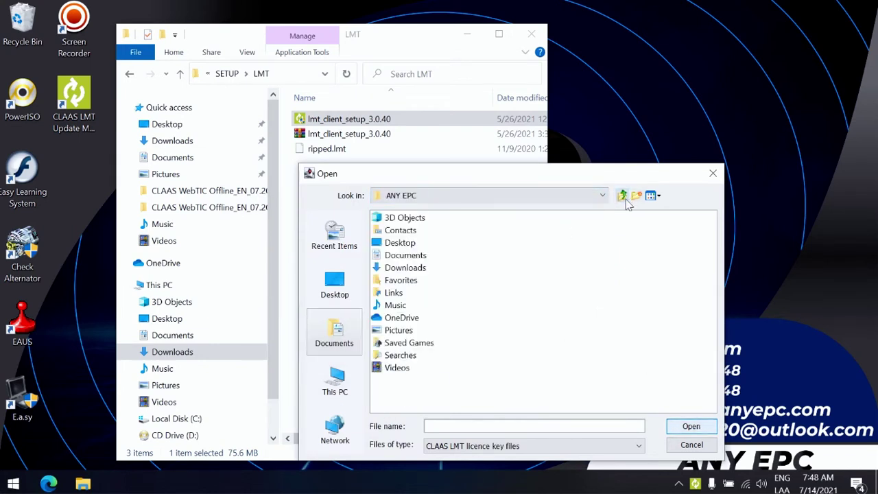
click(403, 268)
key(Return)
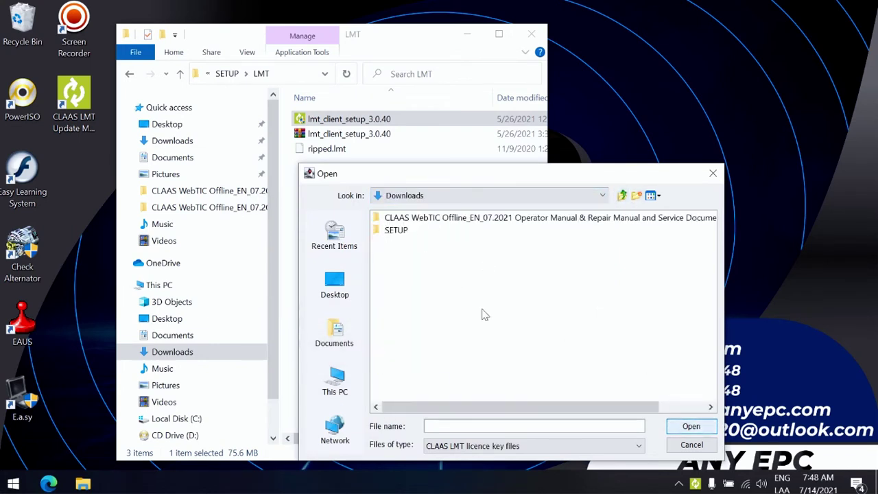
double_click(414, 234)
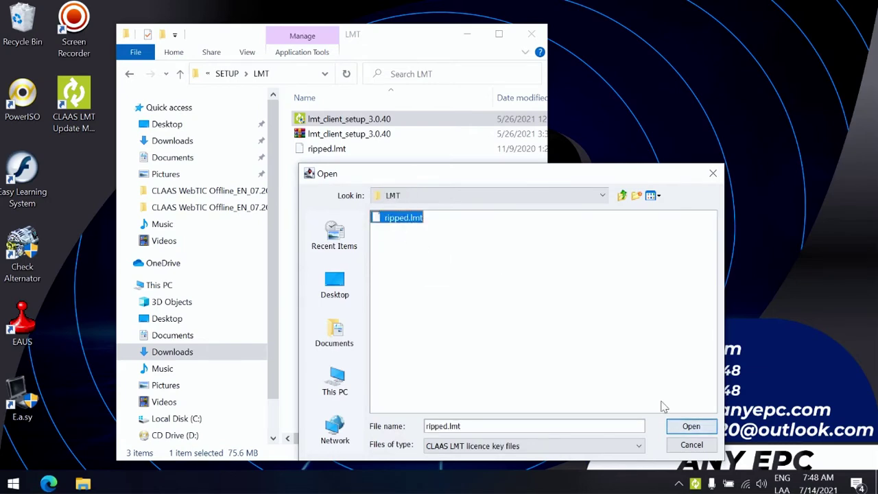
click(689, 426)
click(447, 269)
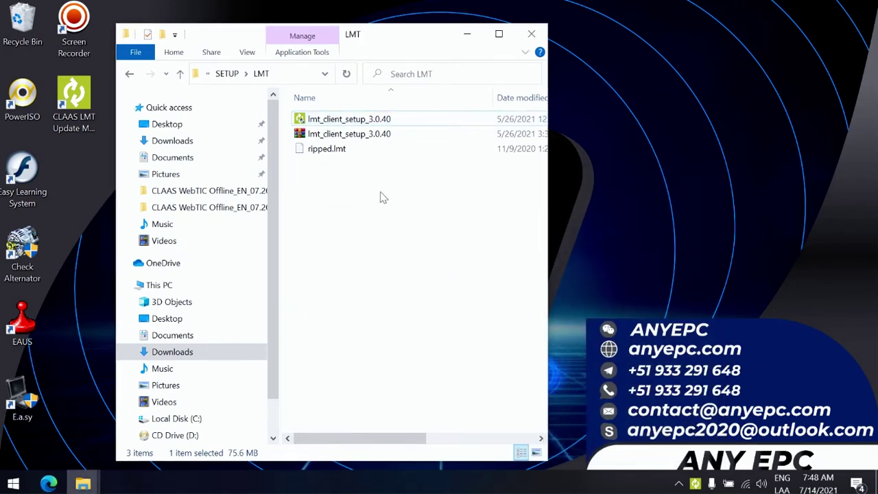
Step: Extract the CLAAS LMT FIREWALL archive in the SETUP folder and run the extracted script to completion
key(BackSpace)
click(337, 149)
right_click(338, 149)
click(374, 209)
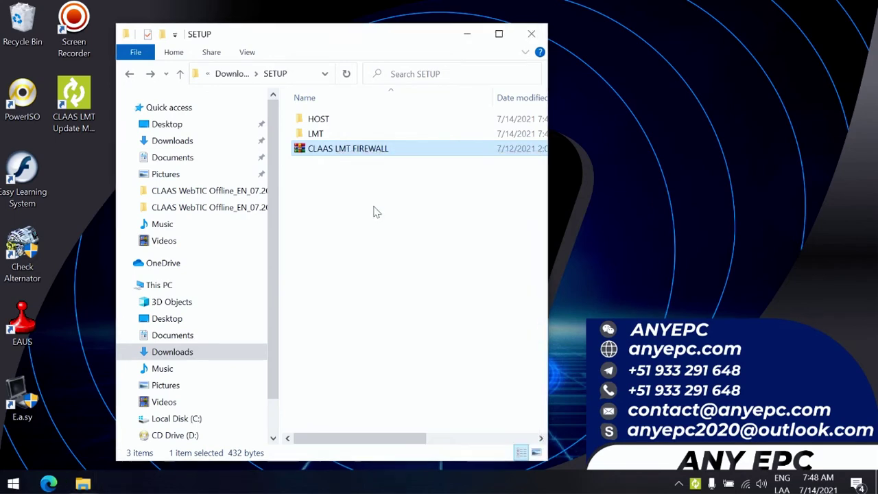
click(345, 148)
right_click(343, 148)
click(397, 190)
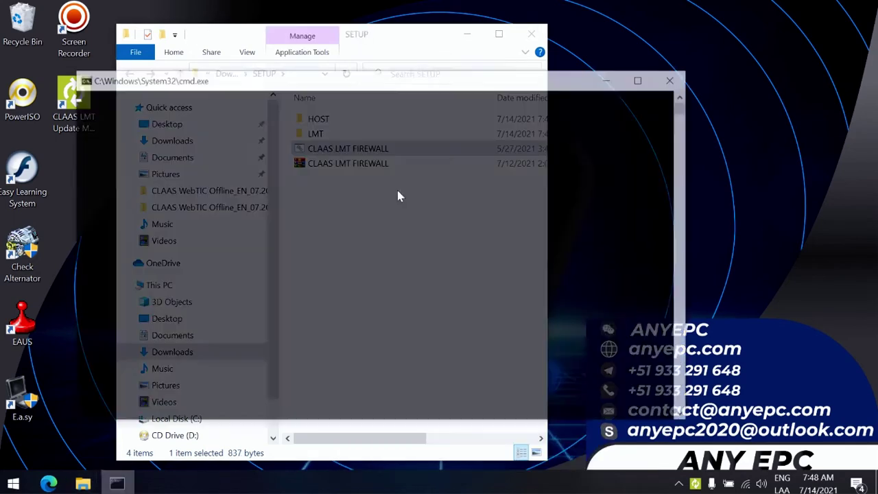
key(Return)
key(Return)
Step: Run Open Host File from the HOST folder, open the Windows hosts file with it, and close the tool
double_click(336, 121)
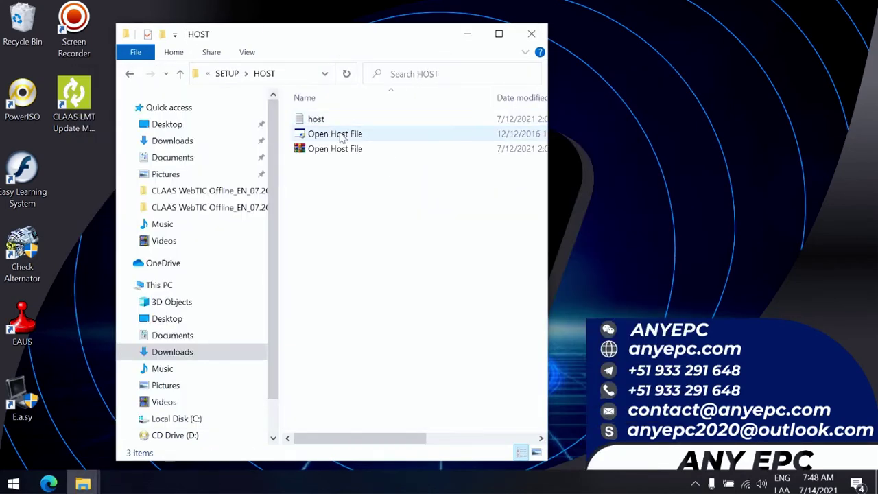
right_click(341, 137)
click(370, 128)
click(437, 240)
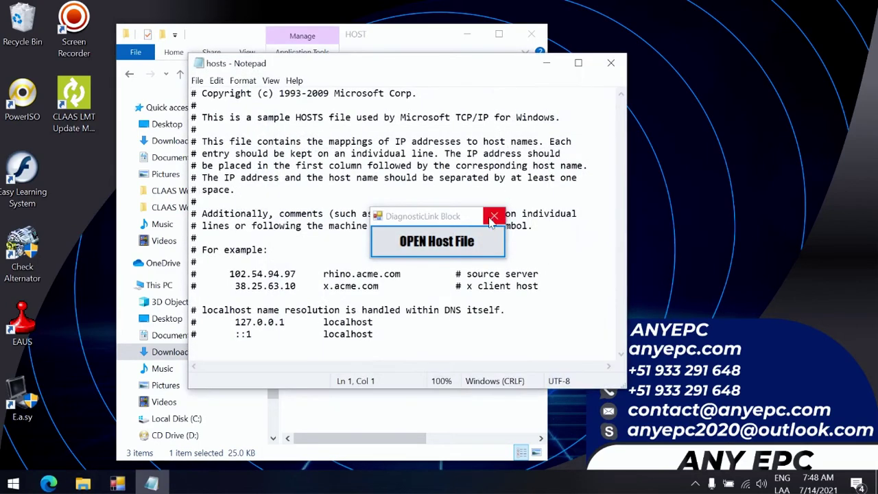
click(494, 216)
Step: Copy all entries from the host text file to the end of the Windows hosts file, save it, and close the open windows
drag(411, 63, 600, 63)
double_click(315, 117)
drag(333, 206, 194, 98)
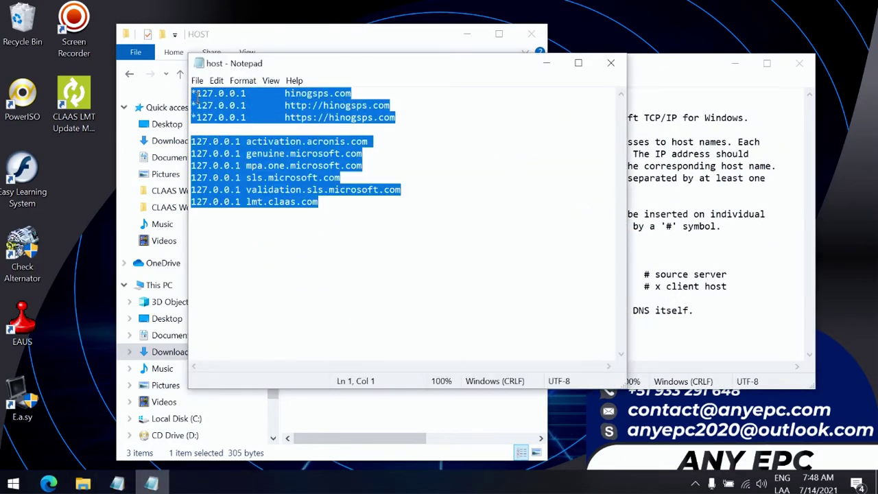
click(688, 312)
click(386, 350)
key(ctrl+v)
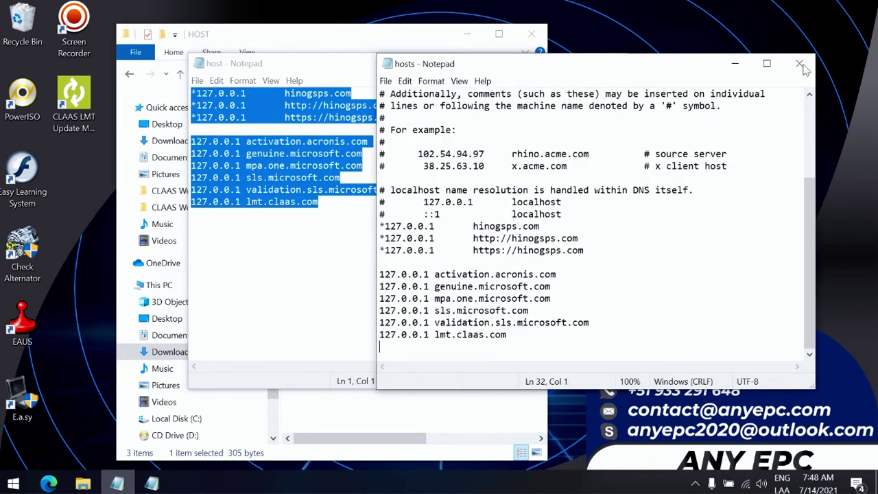
click(799, 64)
click(567, 63)
click(531, 34)
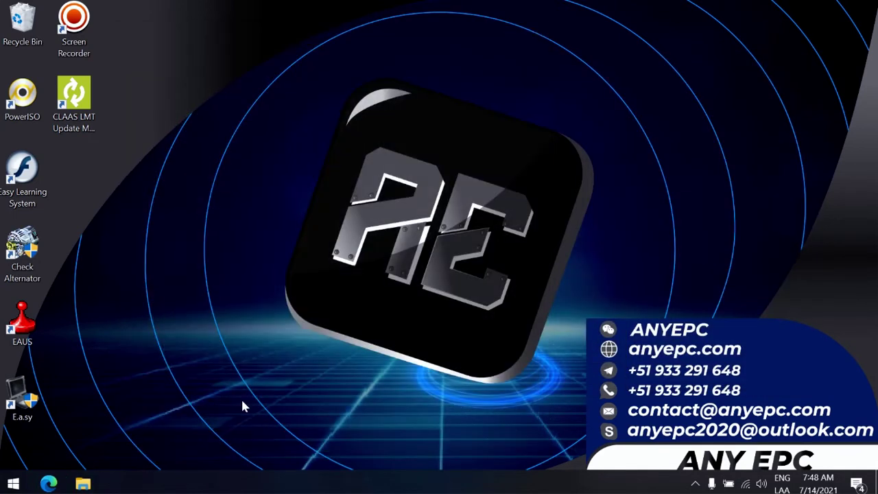
Step: Examine the CLAAS LMT installation in C:\CLAAS\LMT and return to the root of drive C
click(82, 483)
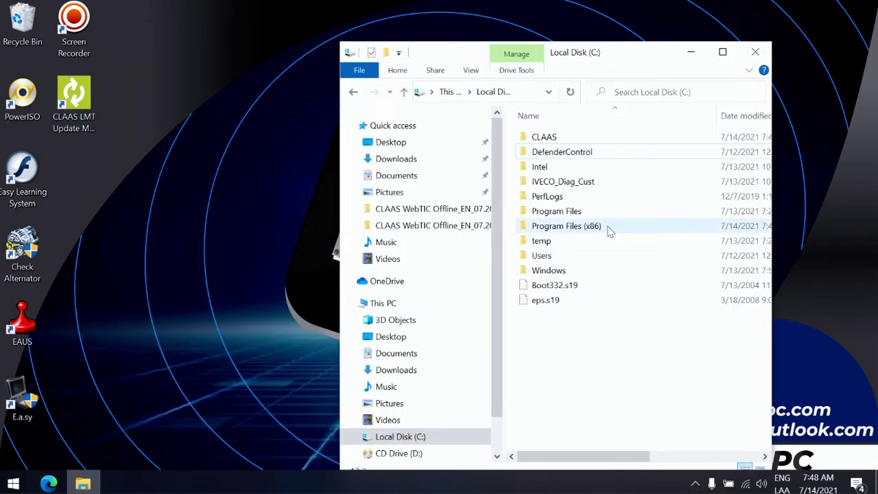
double_click(559, 141)
double_click(575, 140)
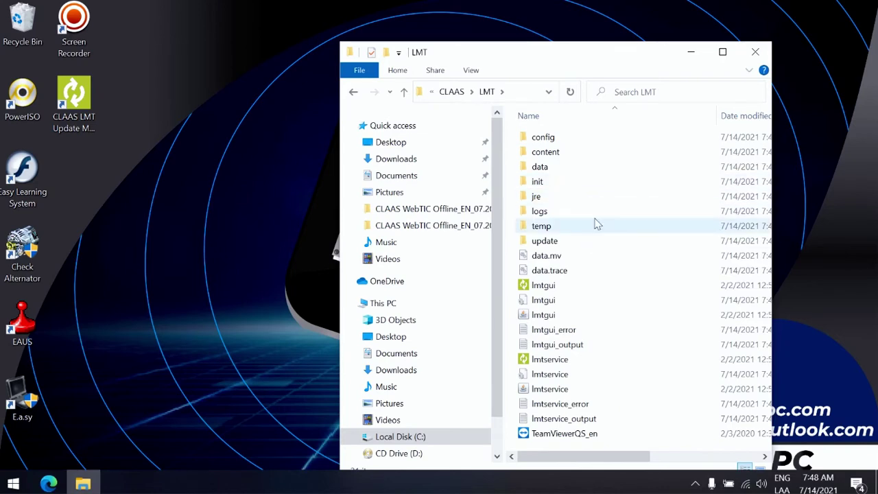
double_click(540, 167)
key(BackSpace)
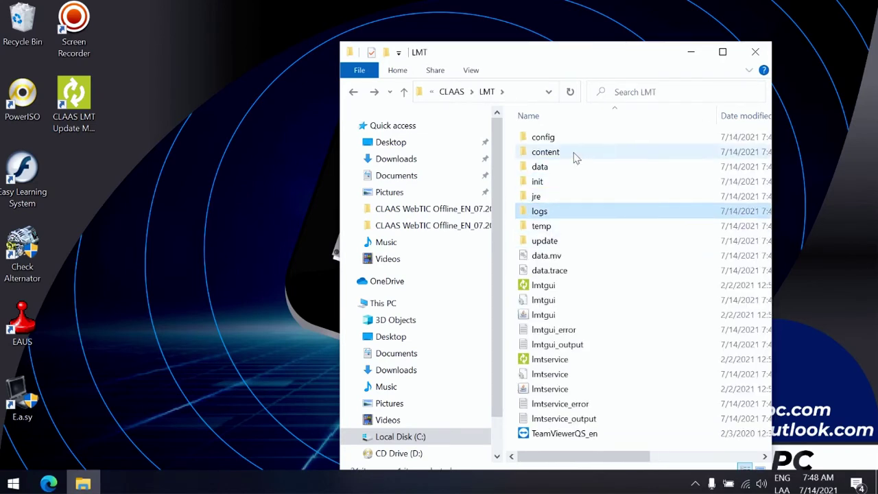
key(BackSpace)
key(BackSpace)
Step: Open Downloads in a second file window and look into webtic_client_repository in the CLAAS WebTIC Offline_EN_07.2021 folder
right_click(82, 484)
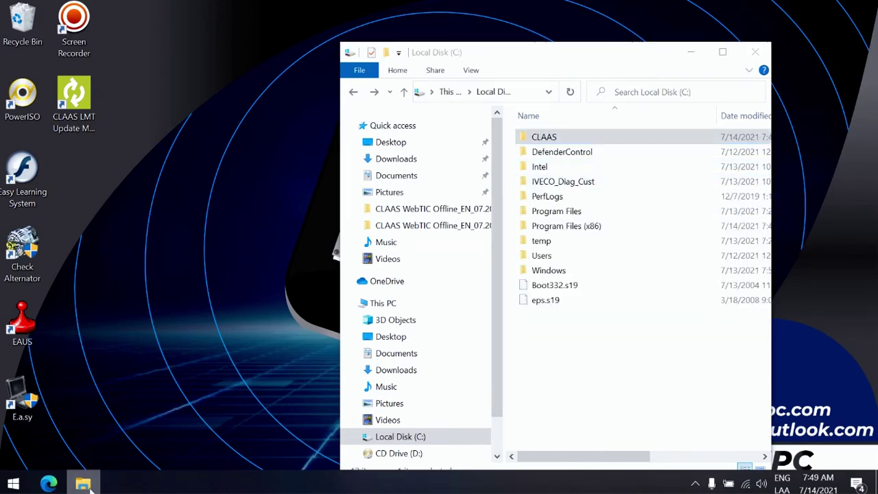
click(77, 408)
drag(611, 13, 269, 19)
click(267, 165)
double_click(267, 165)
double_click(249, 118)
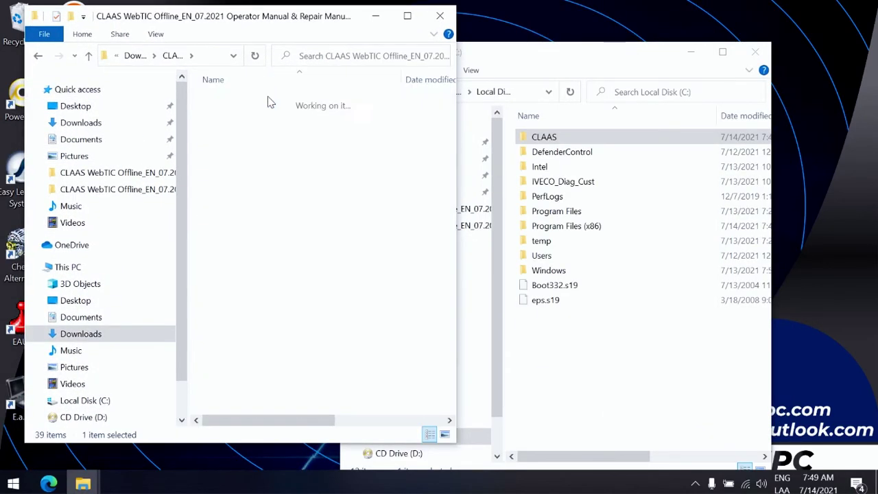
double_click(271, 101)
key(BackSpace)
Step: Review the folder structure of C:\CLAAS and its LMT folder beside the downloaded repository
click(598, 373)
click(575, 140)
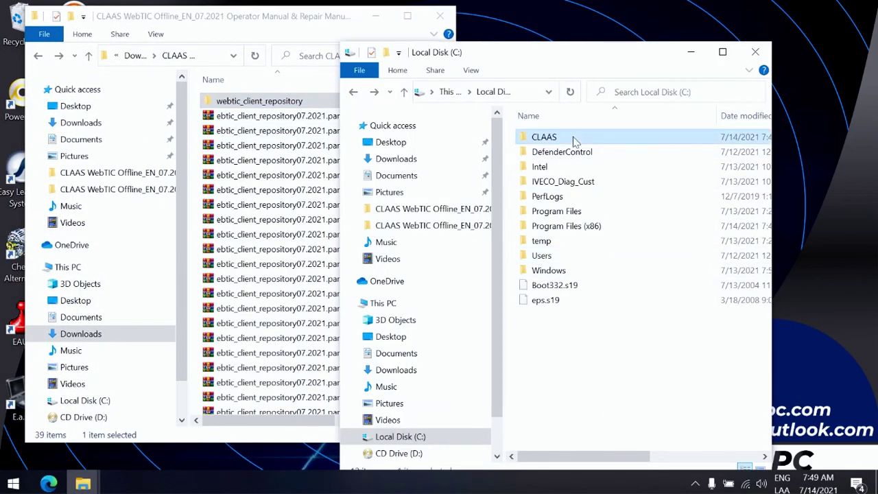
double_click(575, 136)
double_click(564, 142)
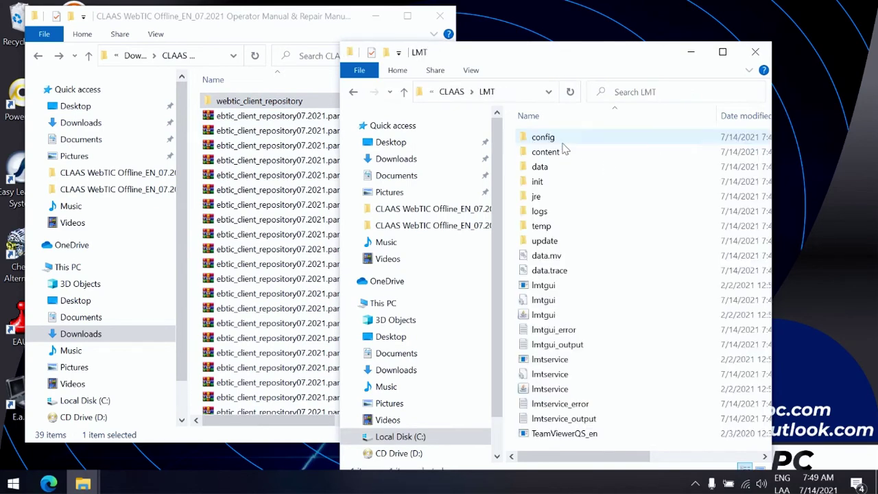
drag(271, 15, 252, 23)
click(604, 212)
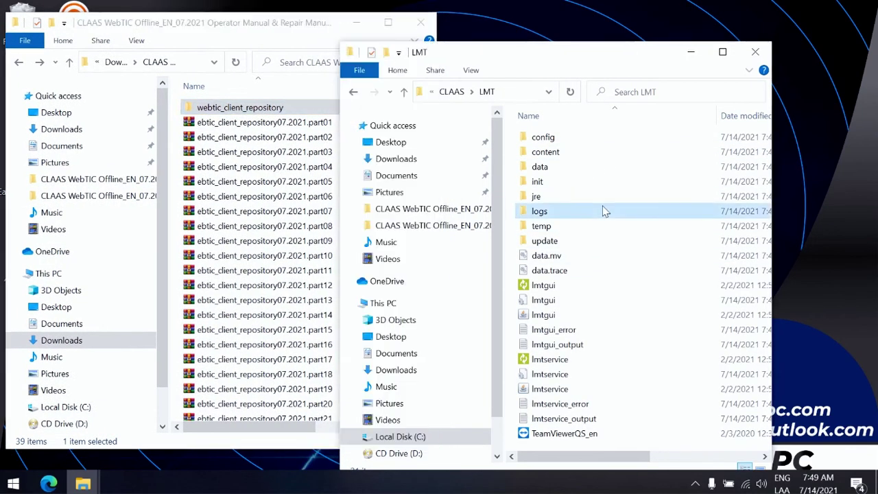
key(Home)
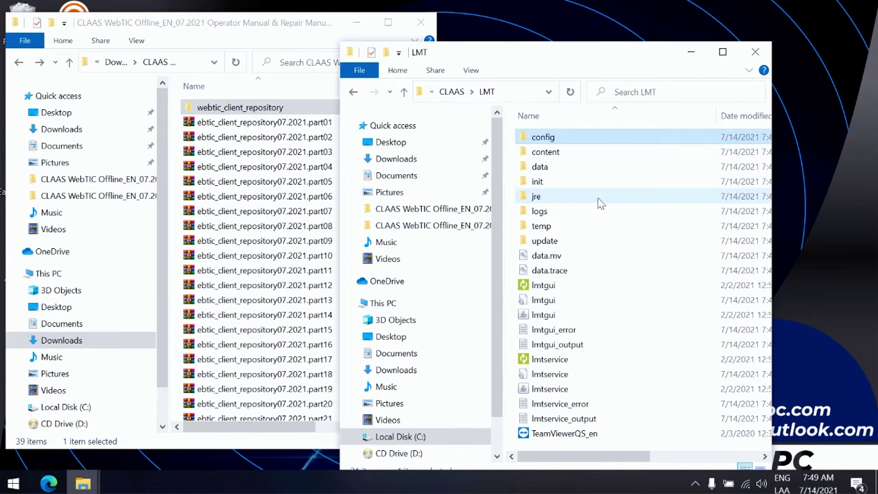
double_click(522, 140)
key(BackSpace)
key(BackSpace)
key(BackSpace)
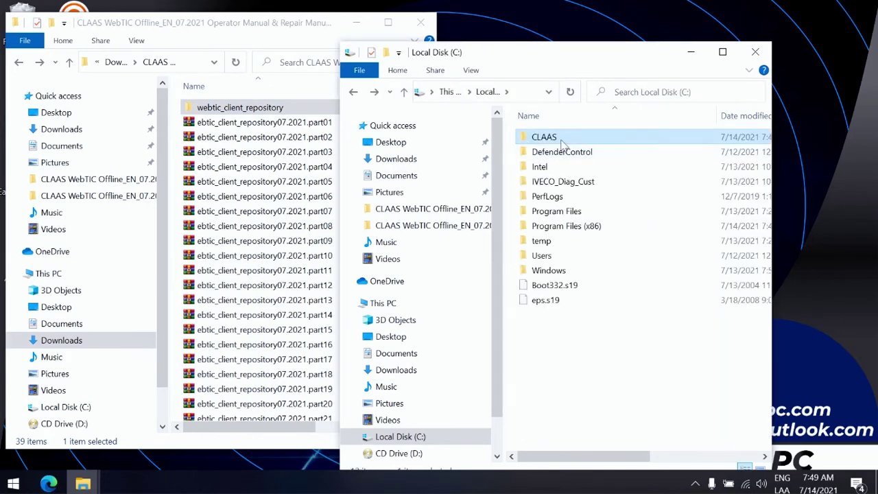
double_click(566, 140)
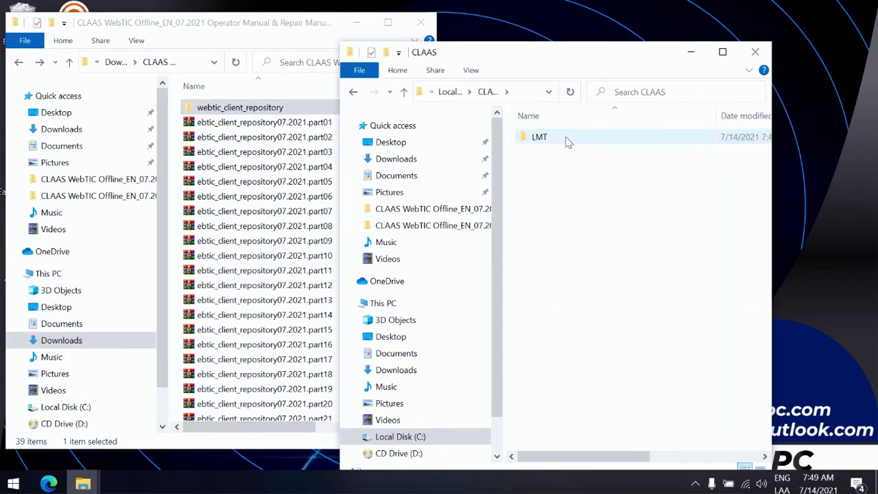
key(BackSpace)
Step: Check the contents of the extracted webtic_client_repository folder and the list of repository archive parts
click(355, 29)
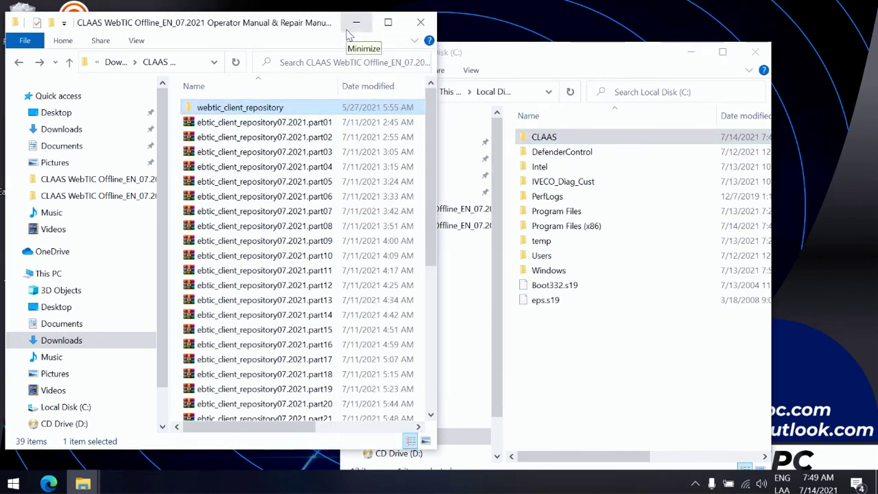
double_click(261, 108)
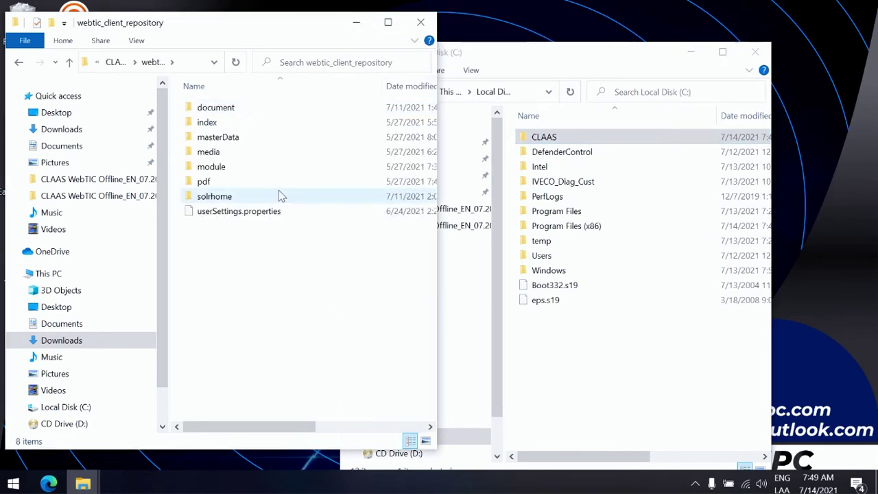
key(BackSpace)
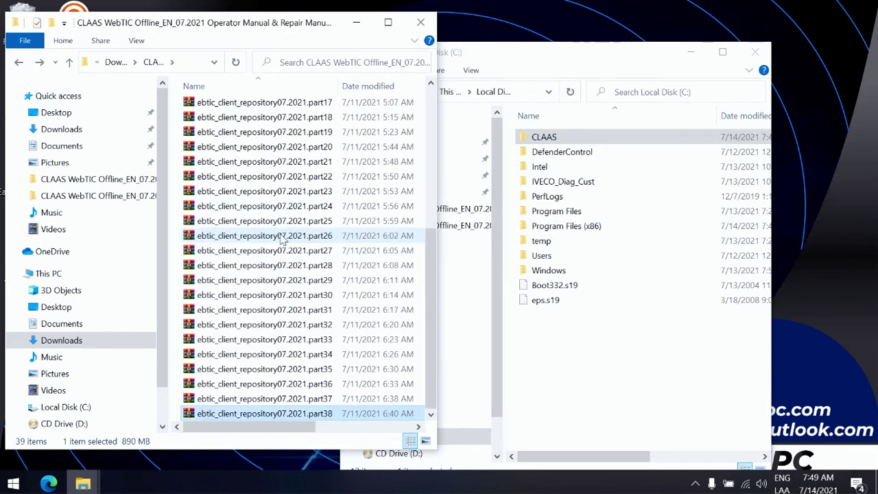
key(BackSpace)
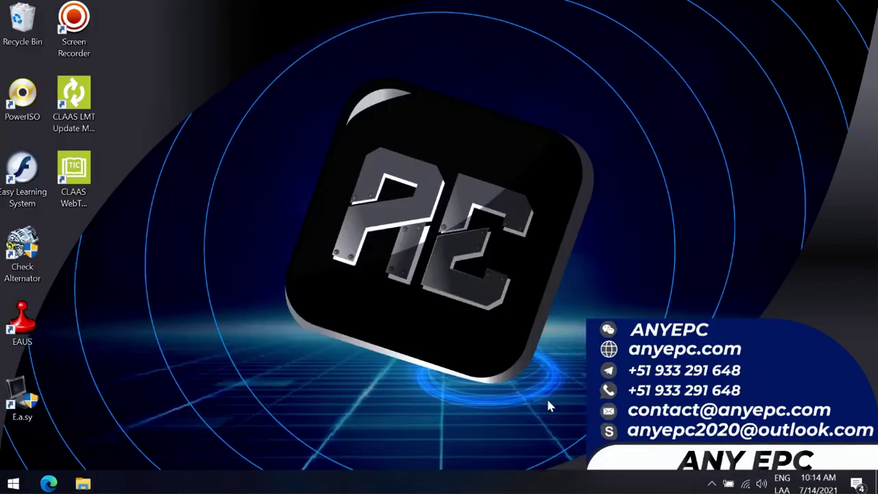
Step: Open Windows Services and find the CLAAS LMT service
key(super)
text(service)
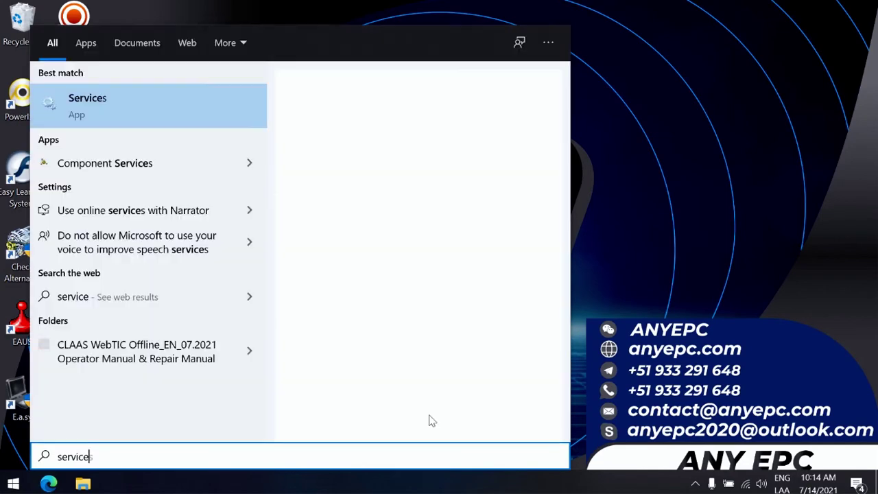
key(Return)
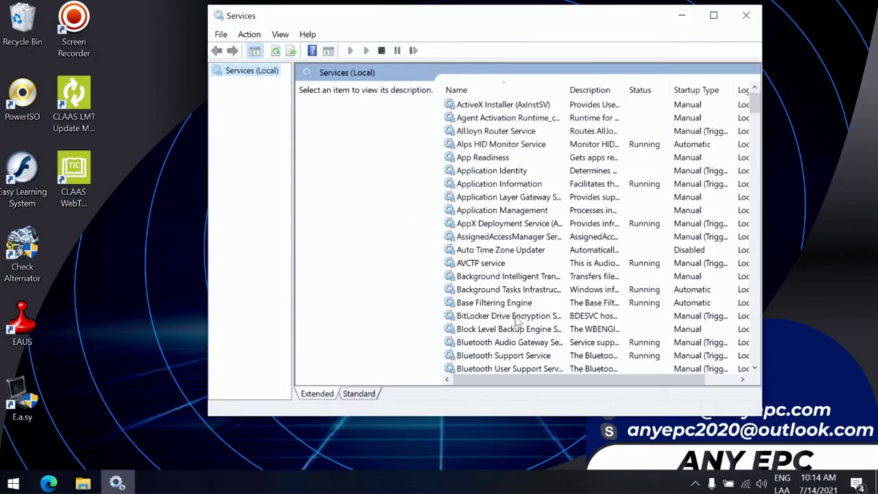
click(542, 276)
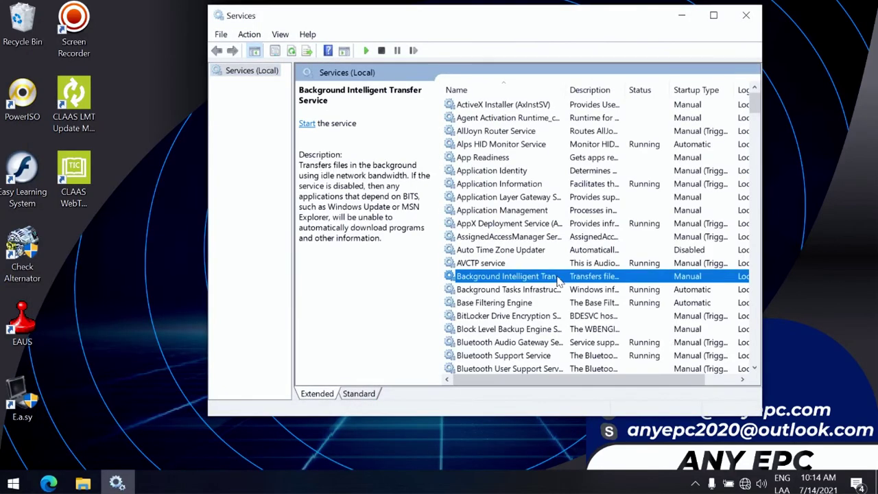
key(s)
key(c)
Step: Restart the CLAAS WebTIC Service and the CLAAS LMT service, and close the Services window
right_click(523, 159)
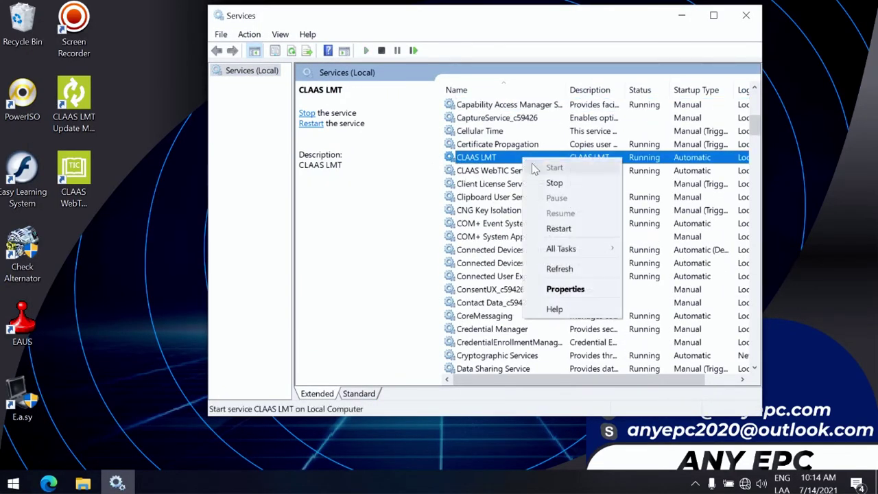
click(517, 171)
right_click(517, 171)
click(550, 244)
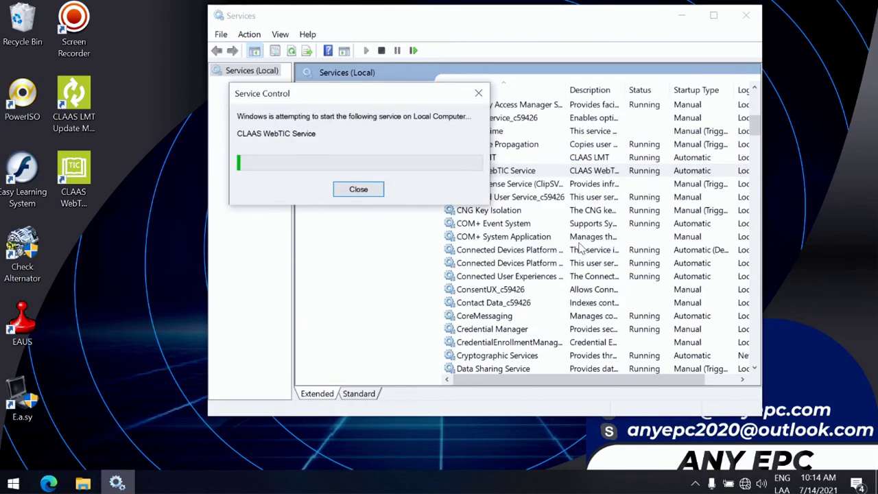
right_click(497, 159)
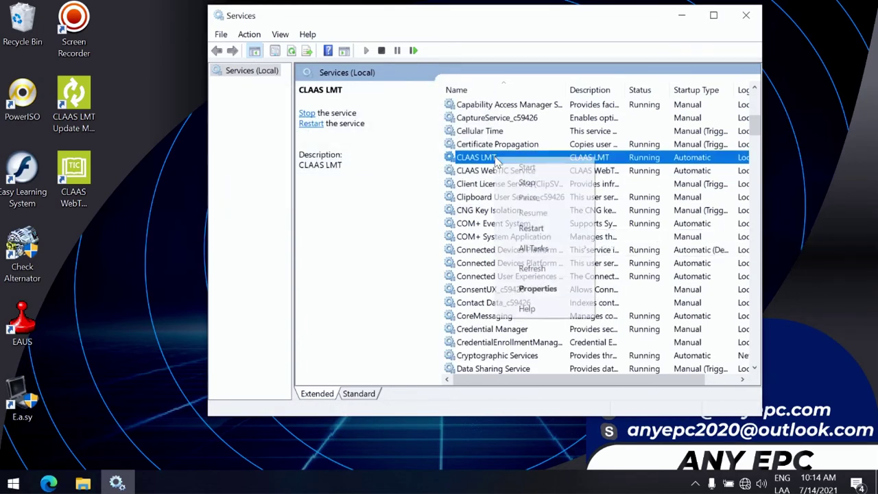
click(548, 227)
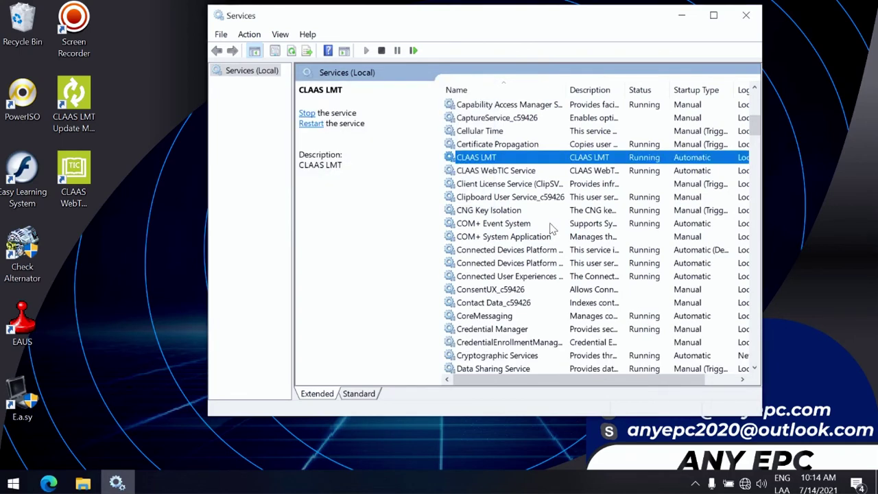
click(745, 15)
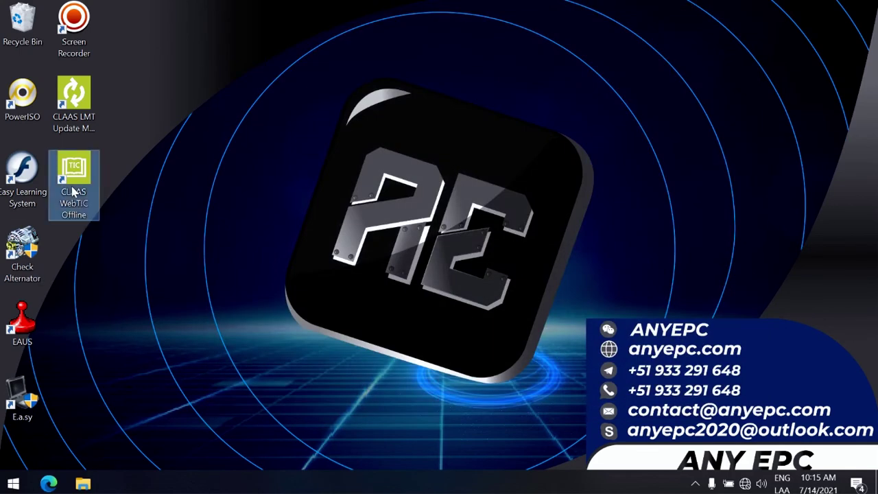
Step: Launch CLAAS WebTIC Offline from the desktop, search for documents in the Combines product family and look through the results
double_click(74, 192)
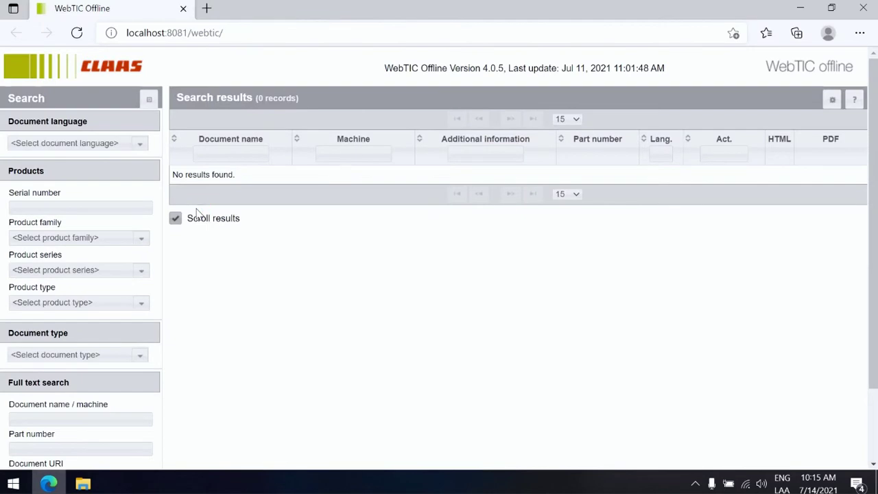
click(118, 240)
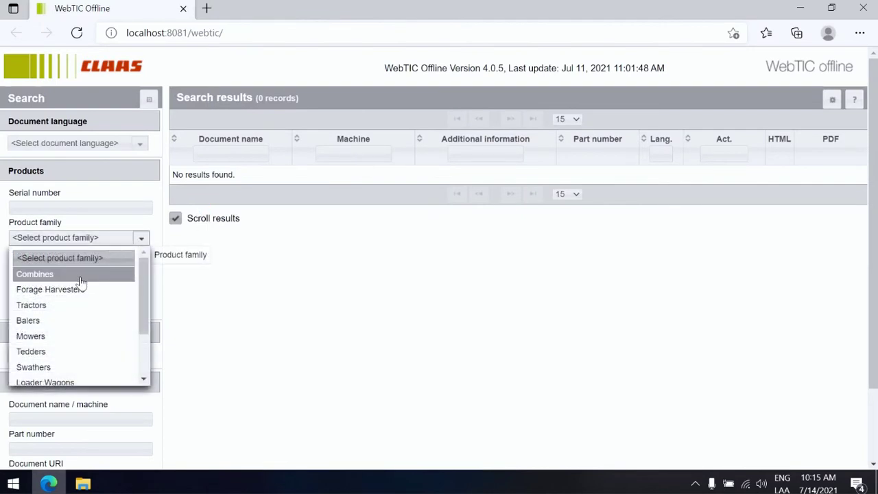
click(76, 274)
scroll(194, 282, down, 2)
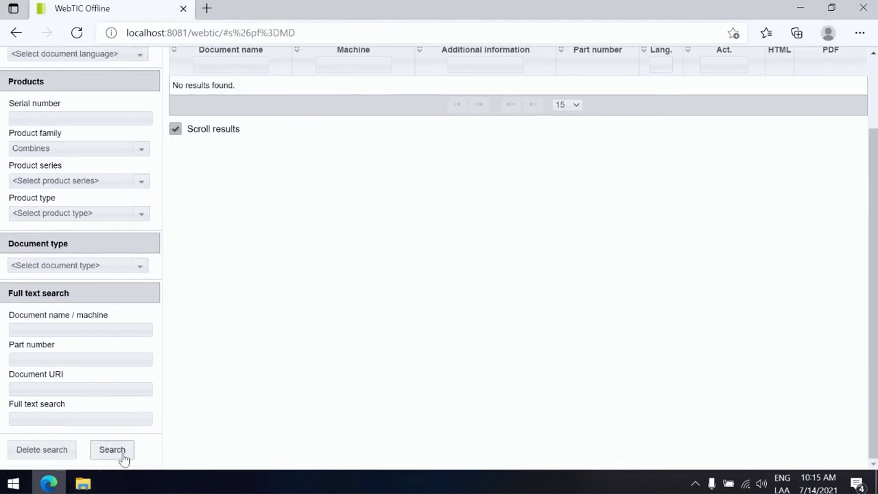
click(123, 457)
scroll(406, 289, down, 6)
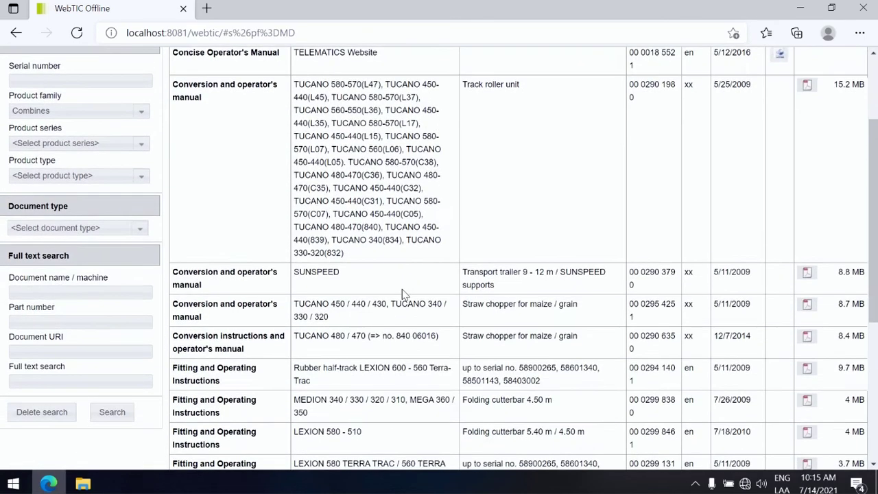
scroll(621, 225, up, 6)
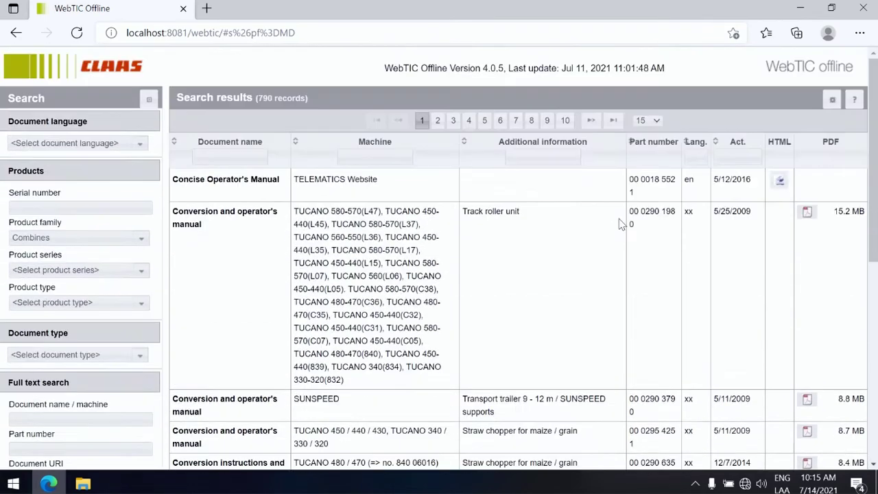
Step: Open the WebTIC Operator's Manual from the search results page and view its BGZ, CCN, SPN and DTC navigation sections
click(854, 101)
click(128, 126)
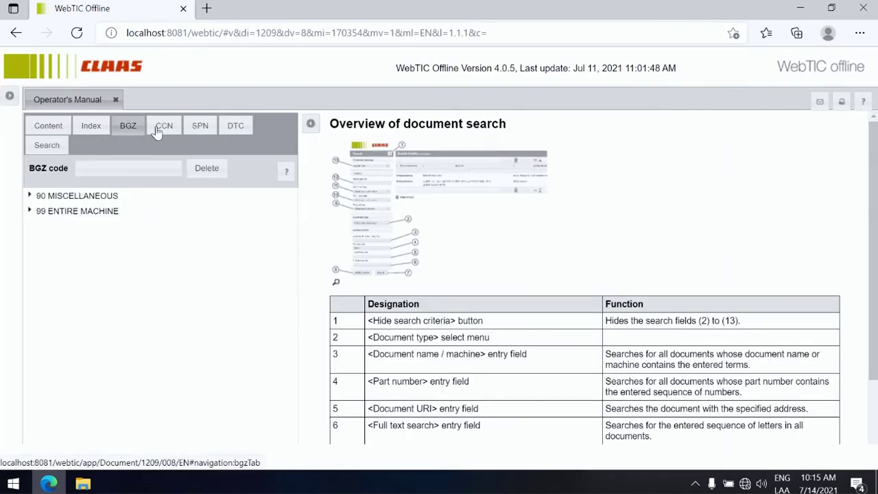
click(163, 126)
click(199, 126)
click(236, 126)
Step: Browse the manual's table of contents through Overview of search result, WebTIC e-Learning, Circuit Viewer e-Tutorial and Cover
click(48, 126)
click(108, 257)
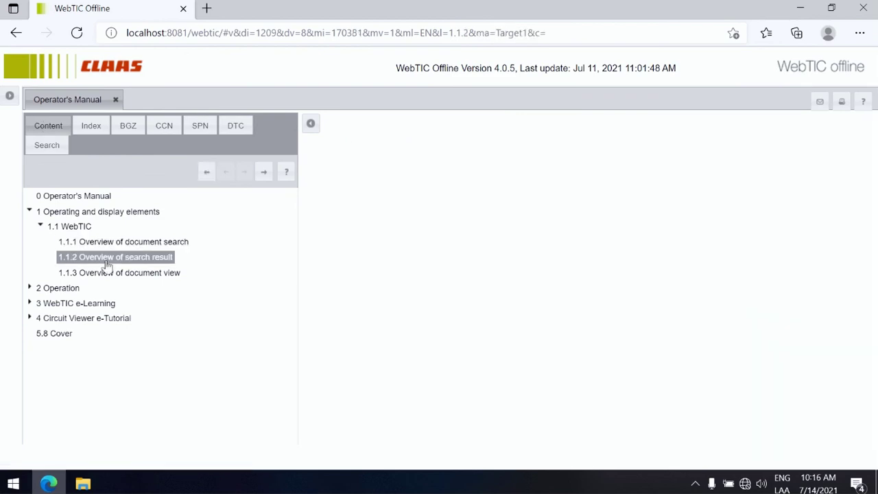
click(76, 279)
click(69, 294)
click(82, 323)
click(79, 339)
click(60, 370)
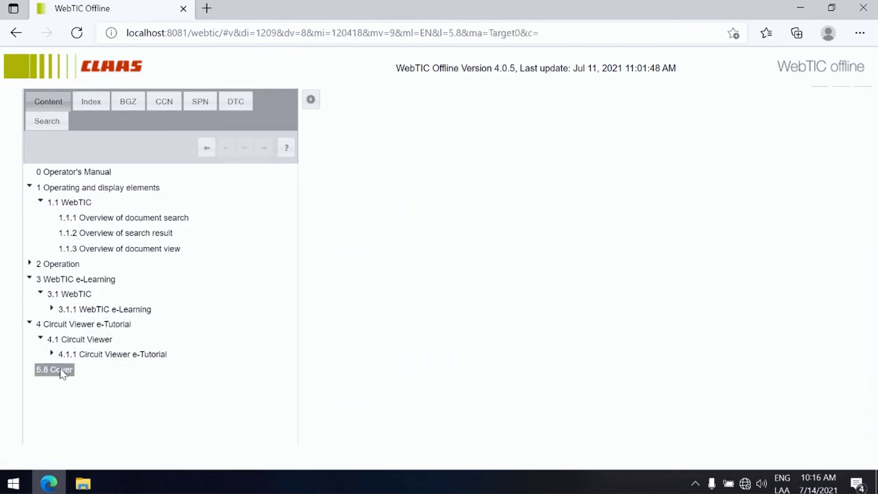
scroll(584, 213, down, 3)
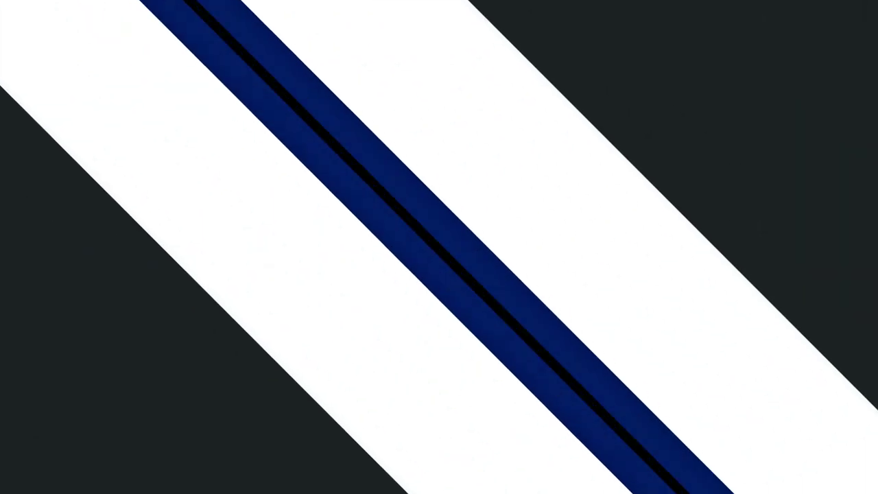